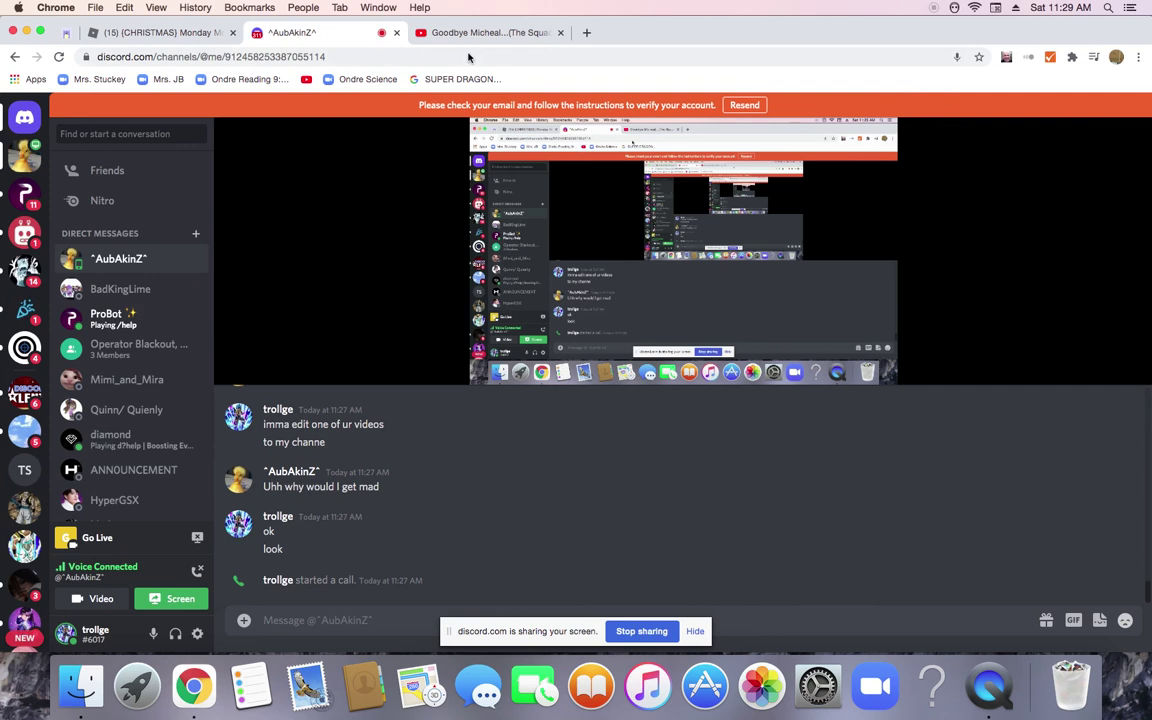
# Jump to the next friend's direct messages in Discord with Alt+Down.
pyautogui.hotkey('alt', 'Down')
pyautogui.scroll(-3, 20, 400)
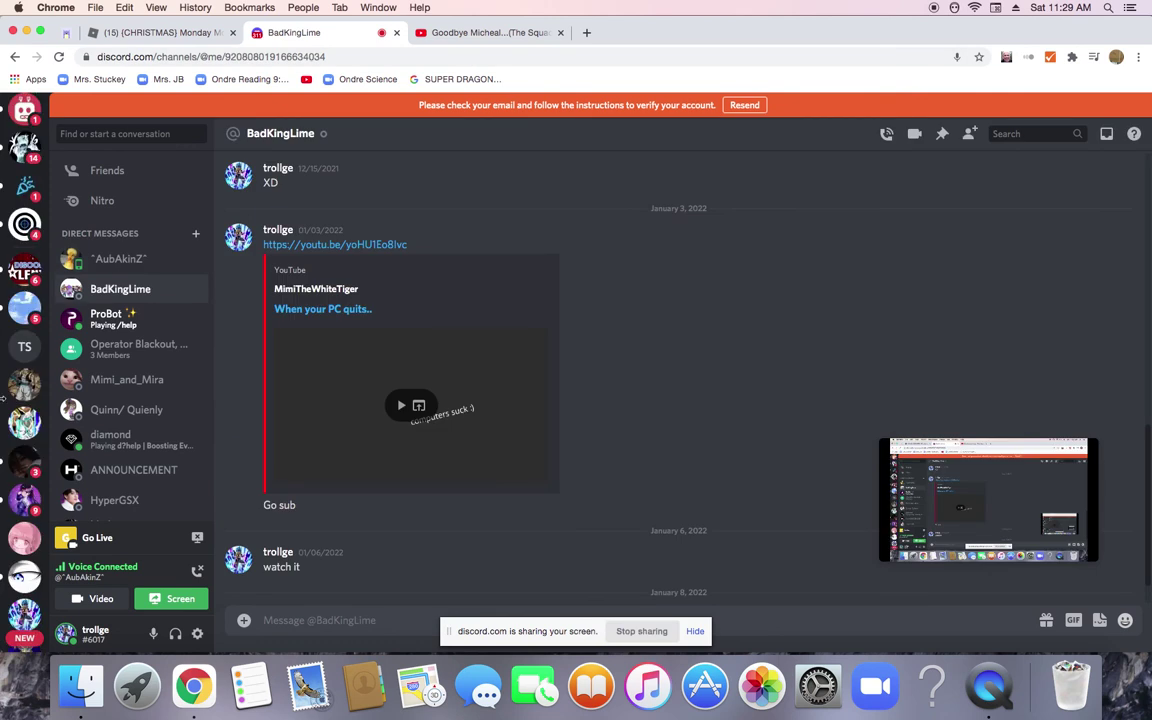
pyautogui.scroll(-5, 20, 400)
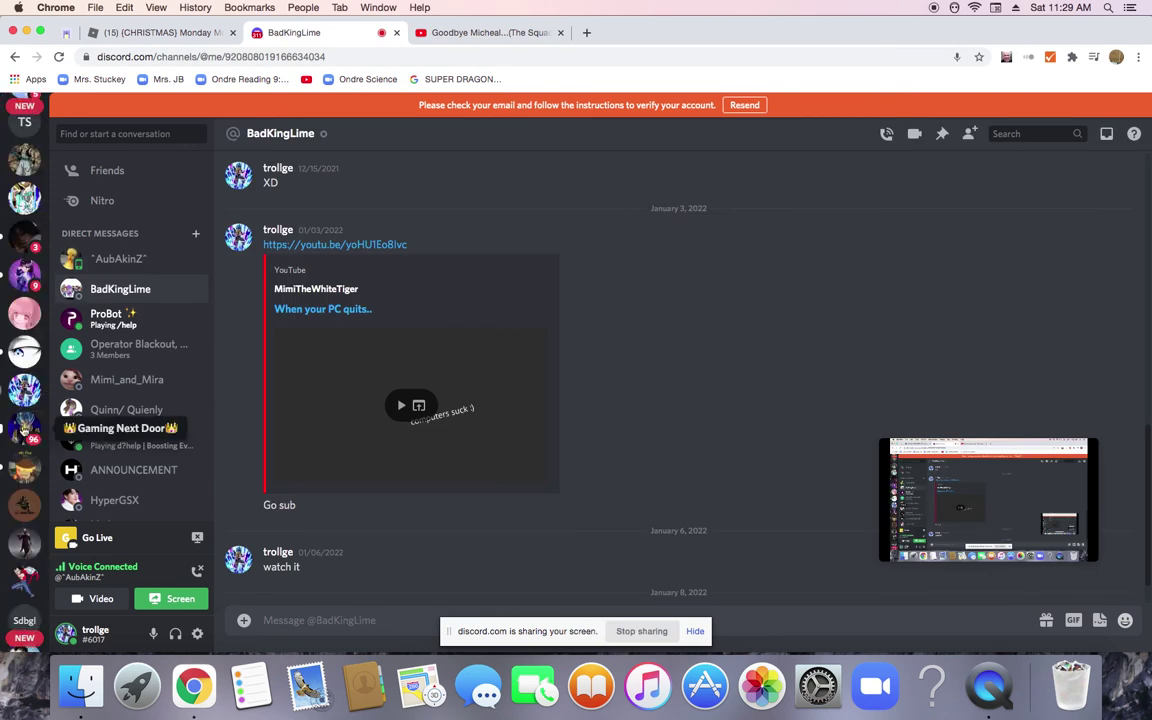
pyautogui.scroll(-5, 20, 428)
pyautogui.scroll(-5, 20, 428)
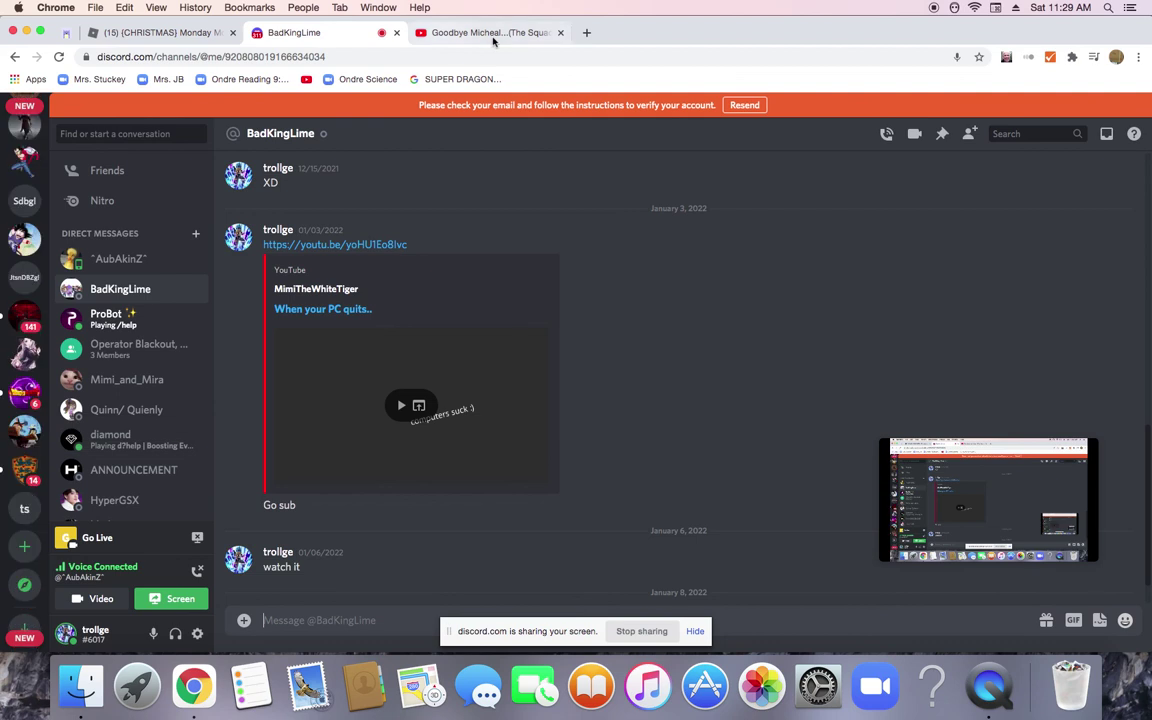
# Bring up the Goodbye Micheal video and open The stupid peeps- channel's Videos list.
pyautogui.click(493, 33)
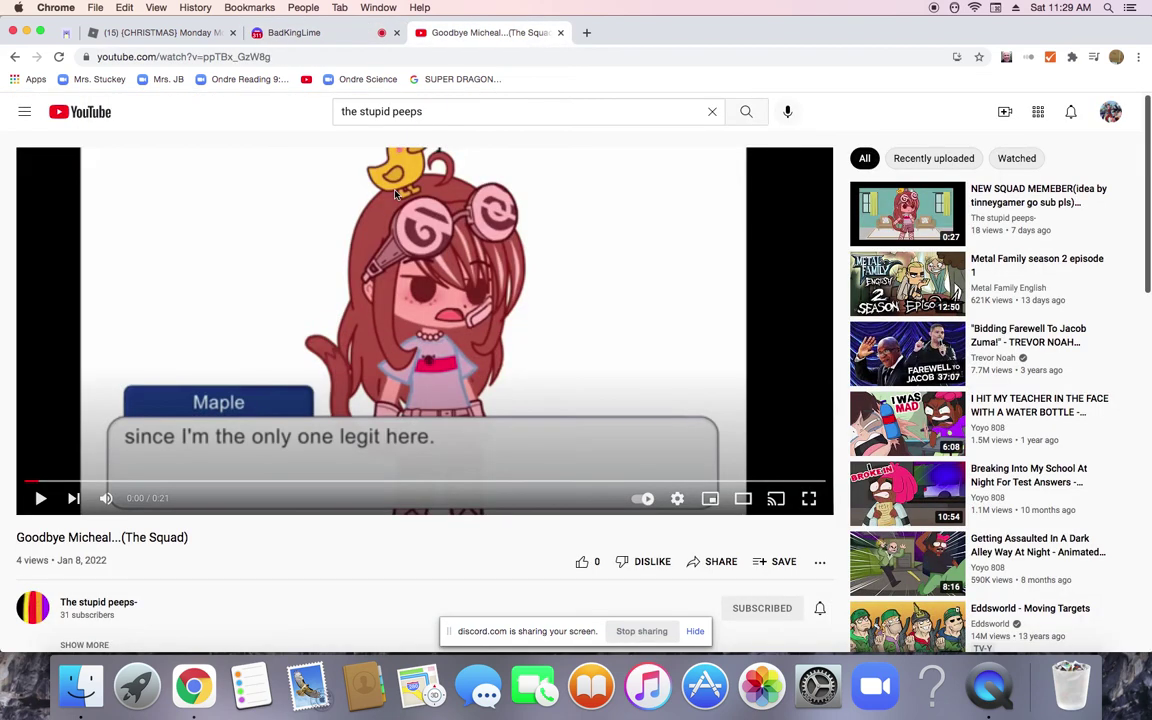
pyautogui.scroll(-5, 395, 193)
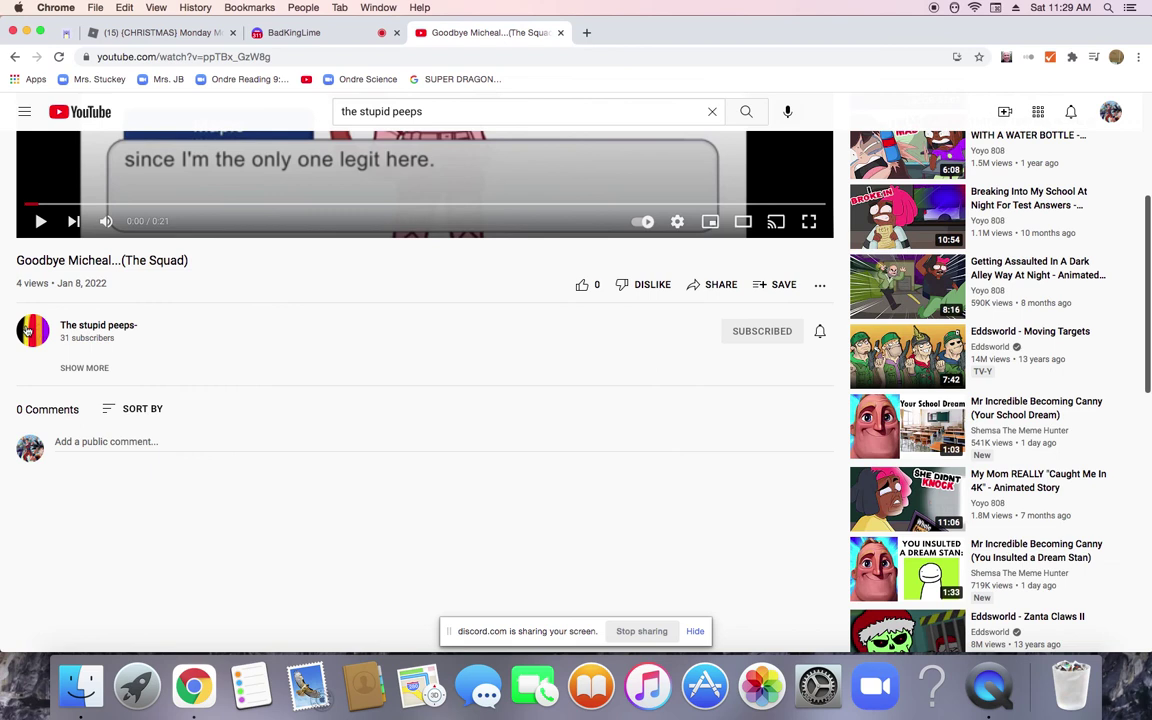
pyautogui.click(28, 332)
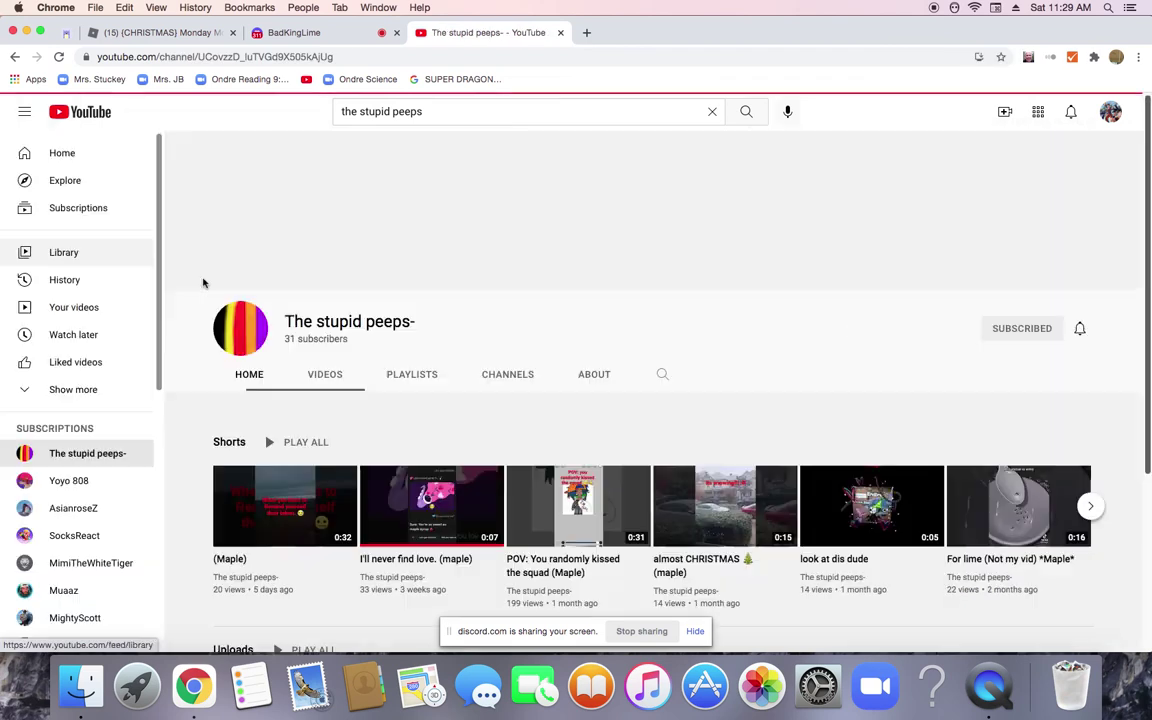
pyautogui.click(324, 374)
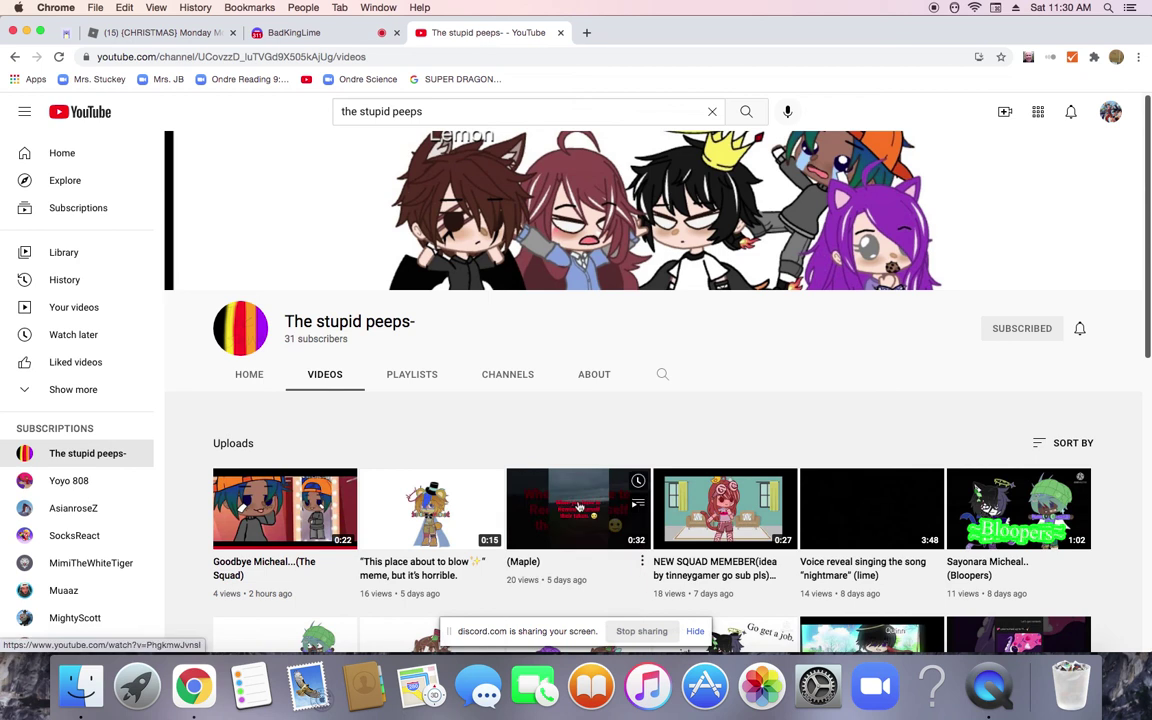
pyautogui.moveTo(724, 508)
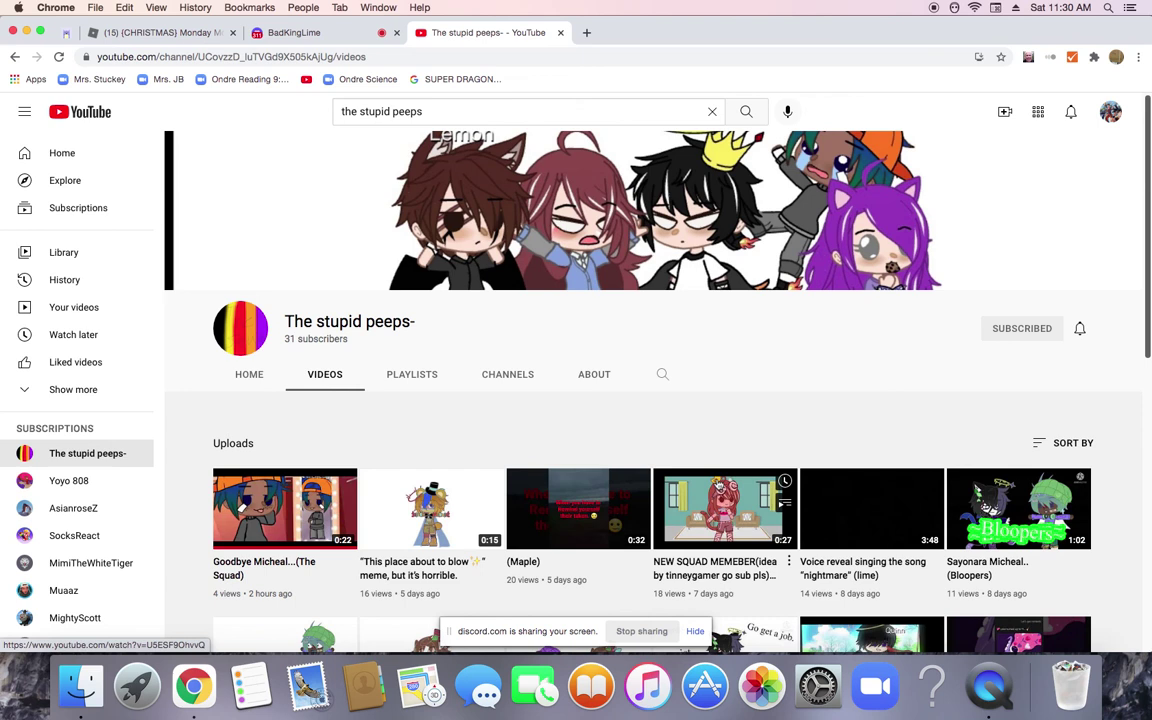
pyautogui.scroll(-1, 718, 487)
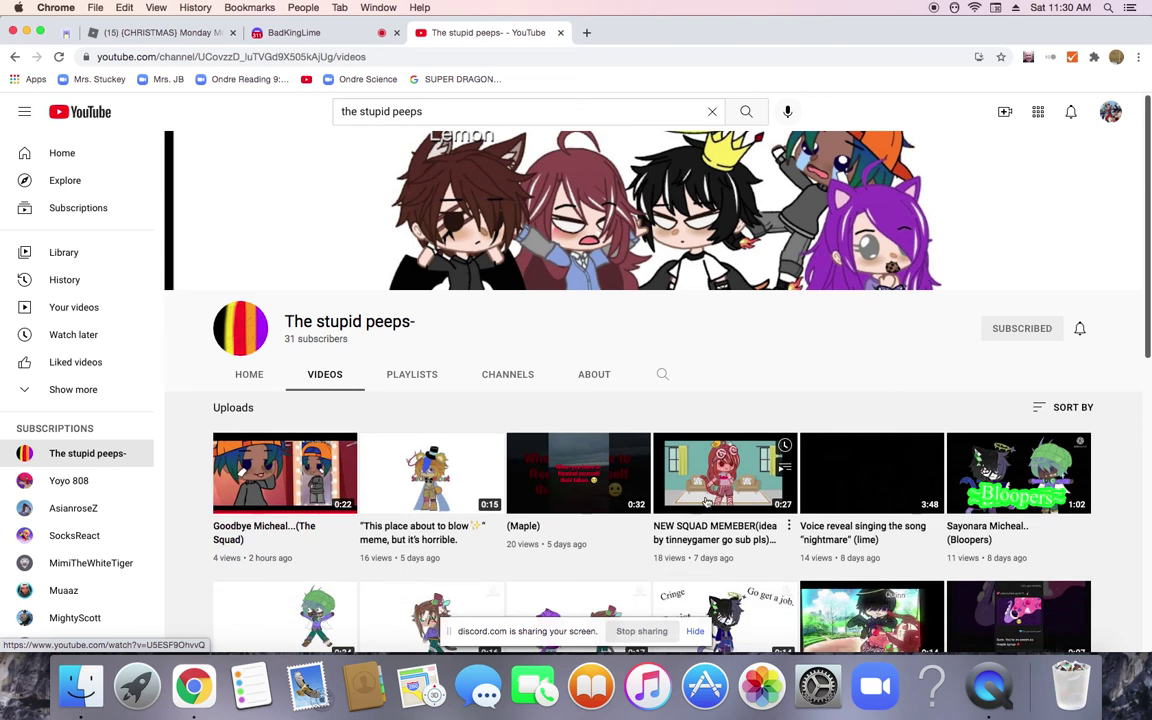
pyautogui.scroll(-2, 706, 501)
pyautogui.scroll(-2, 706, 501)
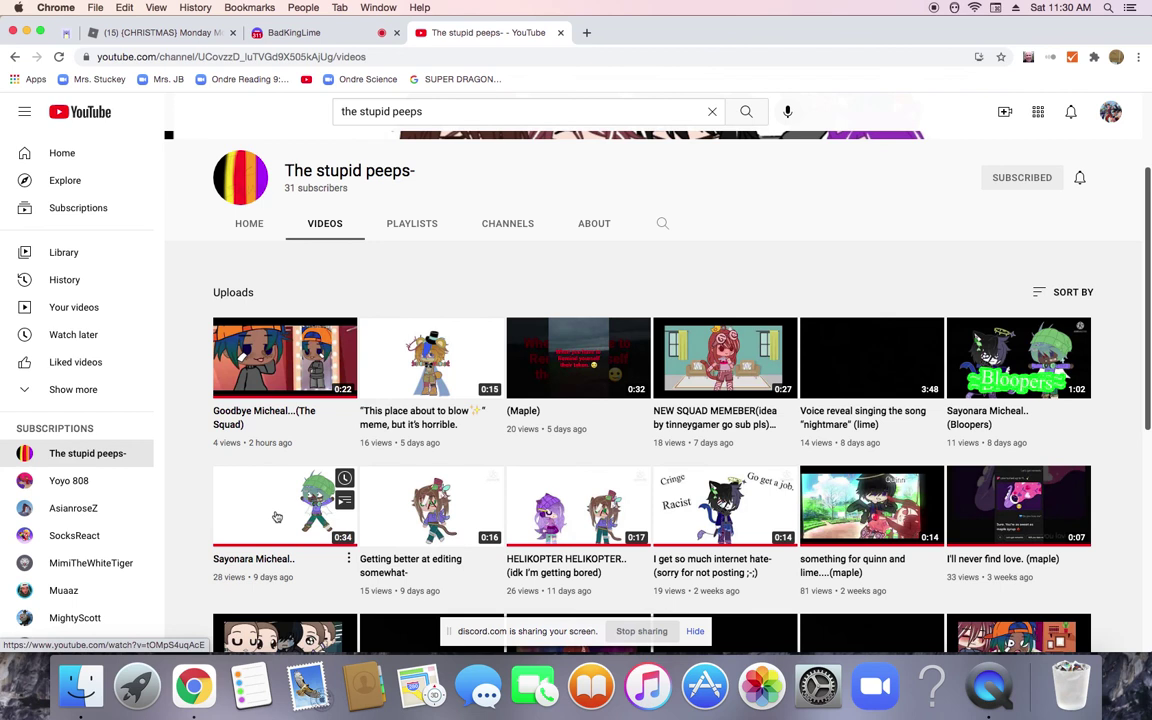
pyautogui.moveTo(284, 506)
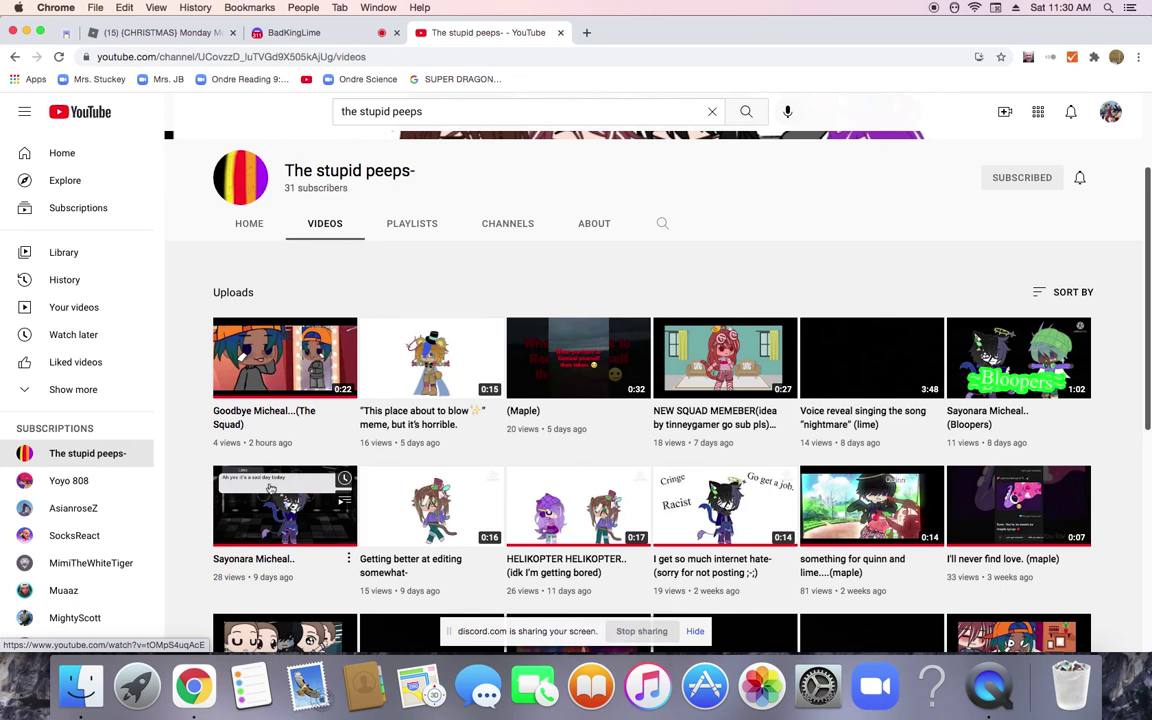
pyautogui.scroll(-1, 564, 463)
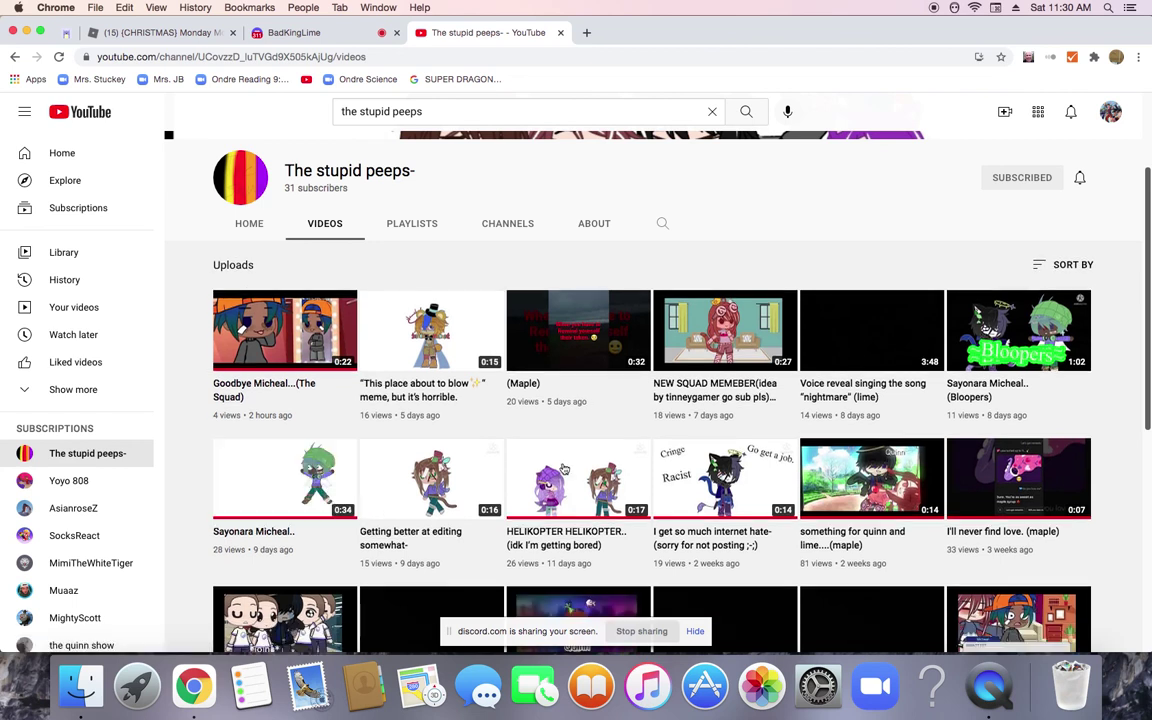
pyautogui.scroll(-5, 564, 467)
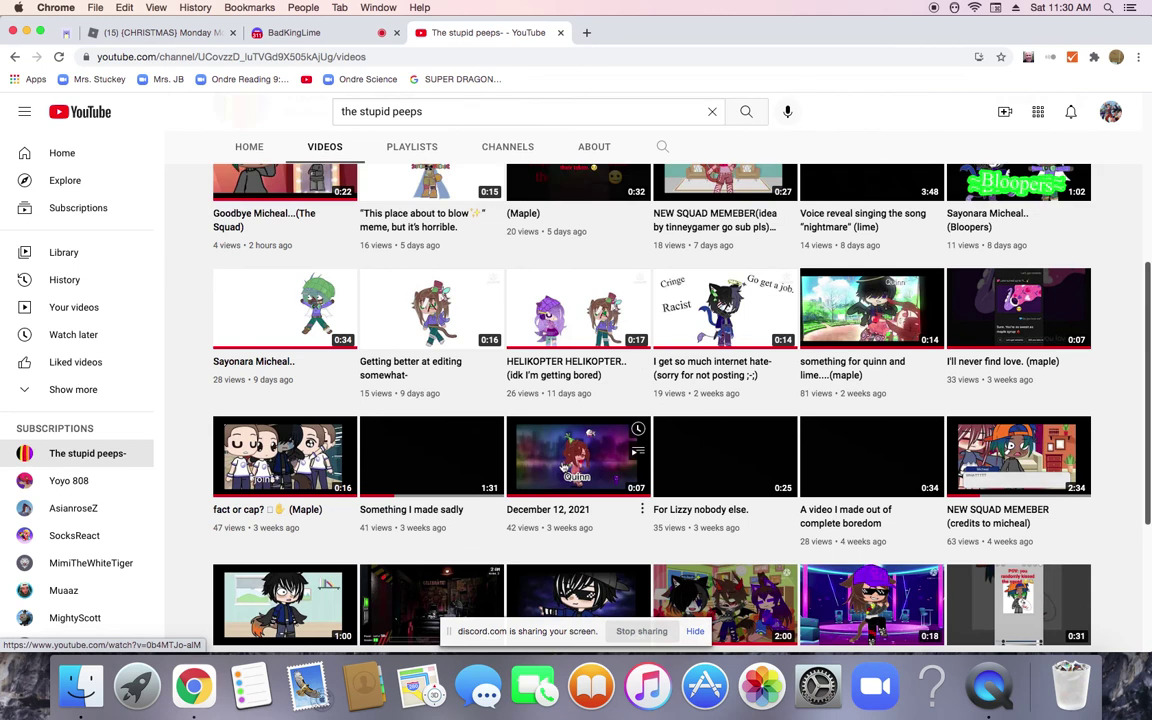
pyautogui.scroll(1, 564, 467)
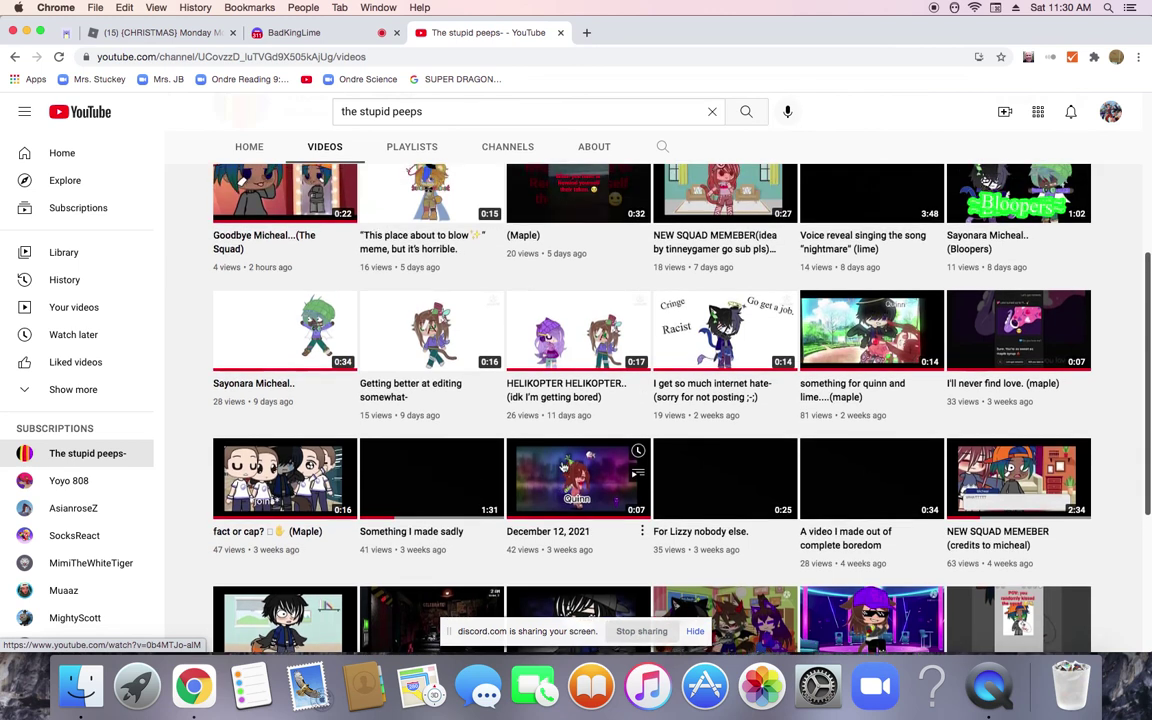
pyautogui.scroll(2, 564, 467)
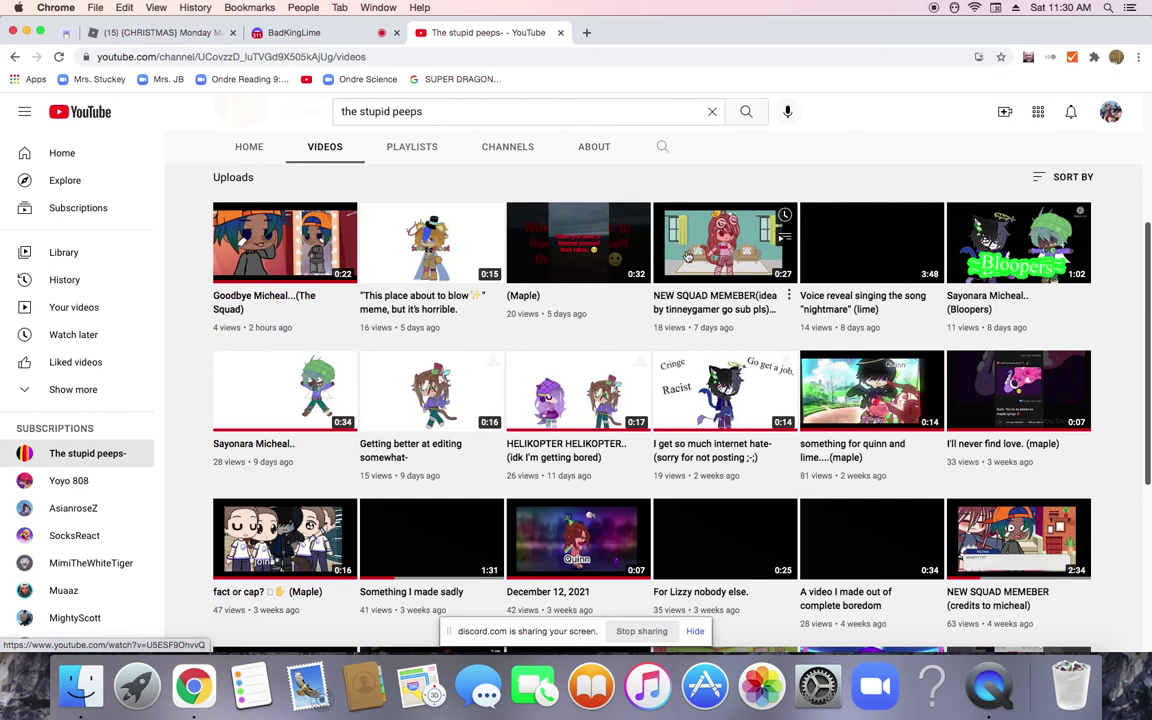
pyautogui.moveTo(724, 340)
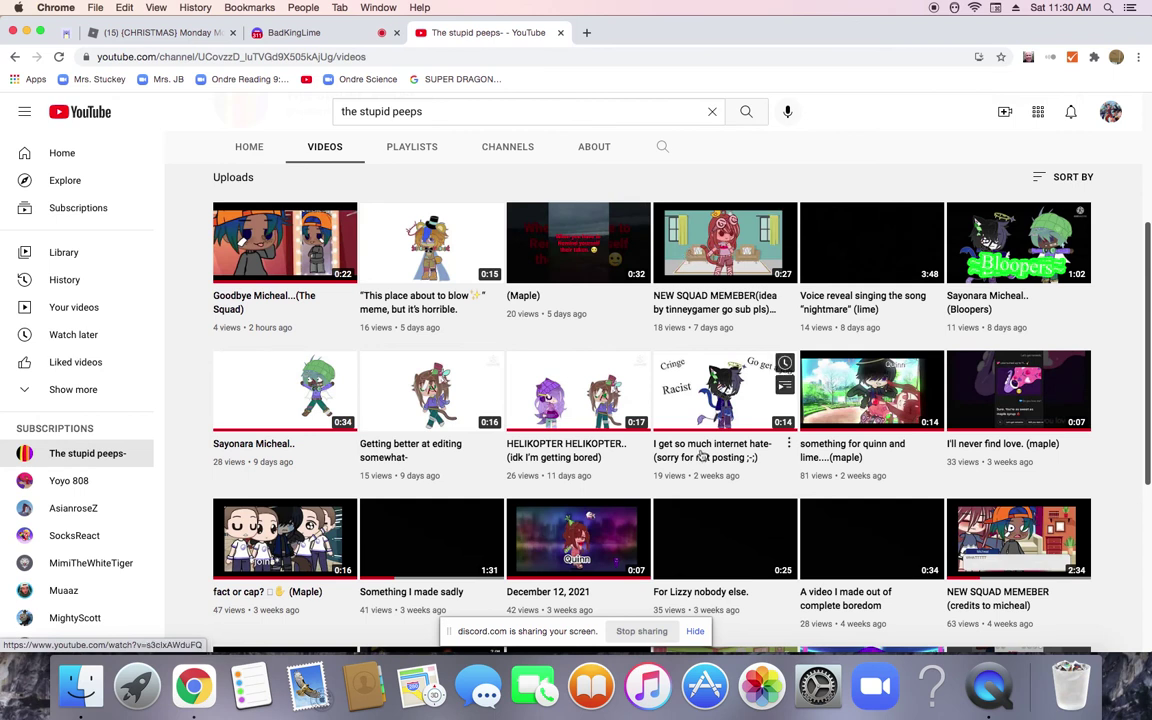
pyautogui.scroll(-5, 703, 456)
pyautogui.scroll(5, 703, 456)
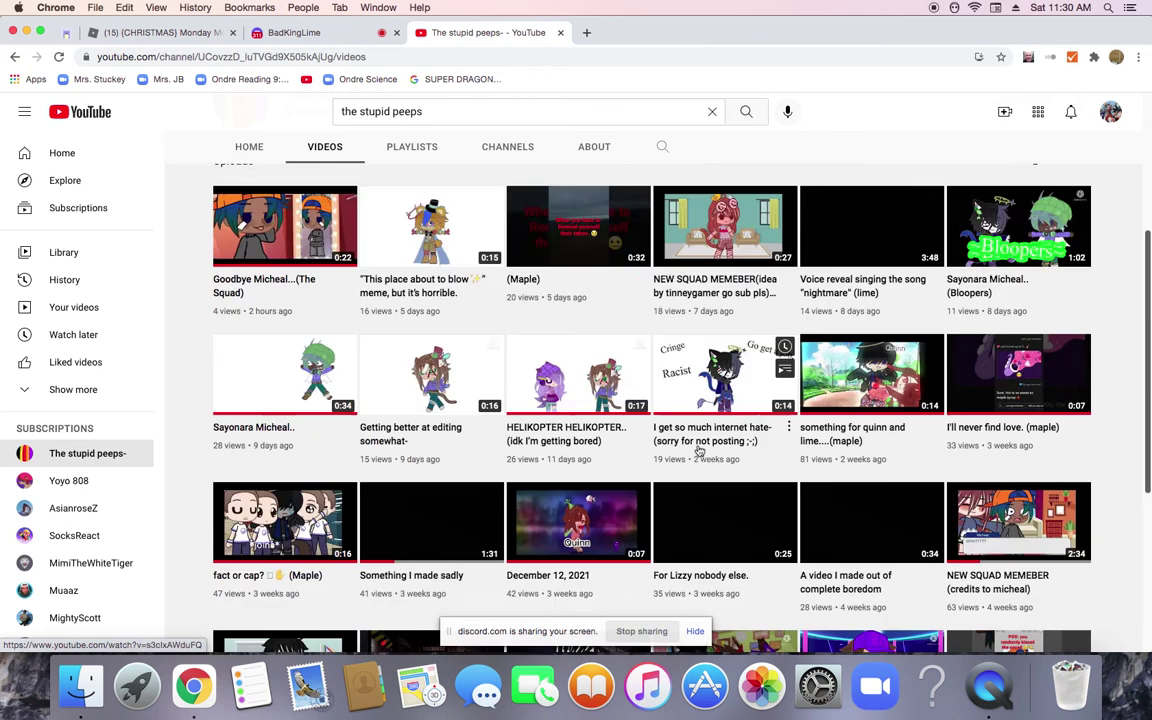
pyautogui.scroll(-3, 698, 452)
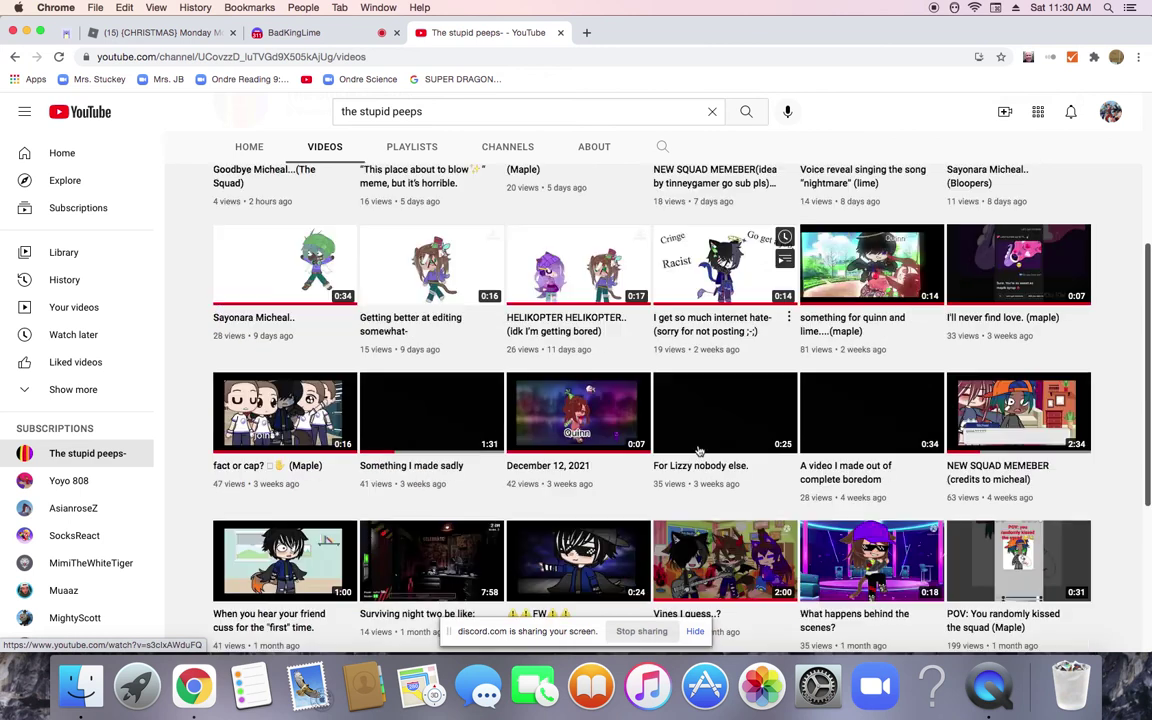
pyautogui.scroll(-5, 698, 450)
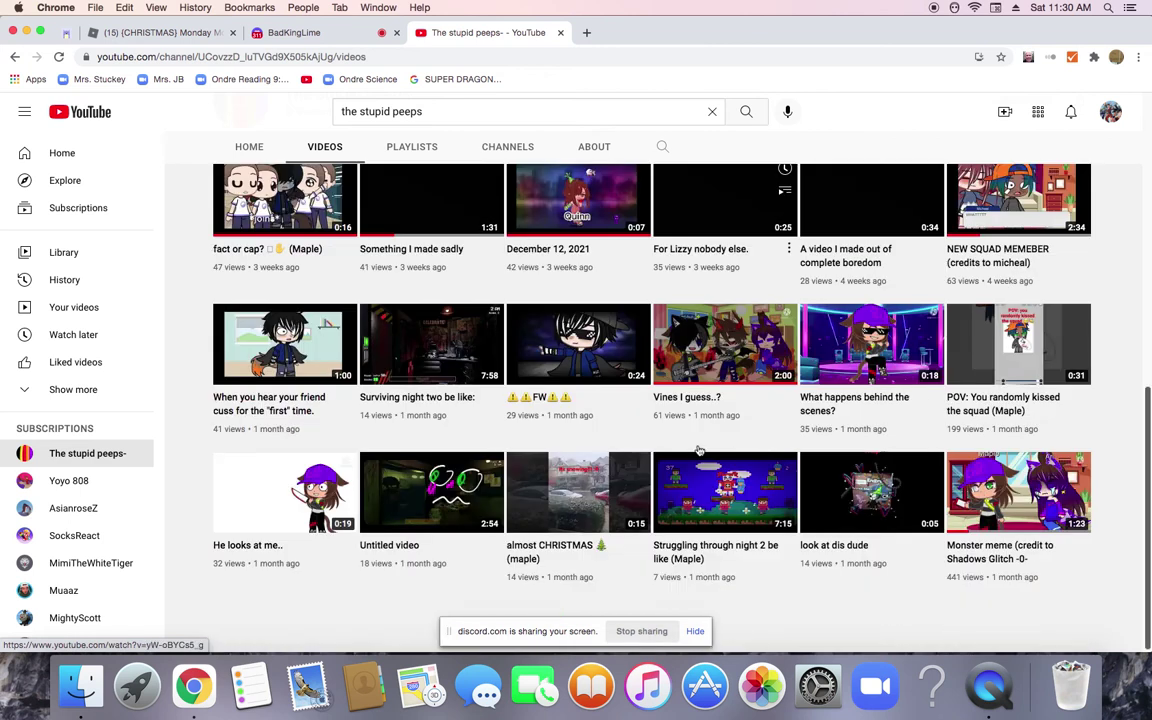
pyautogui.scroll(3, 698, 450)
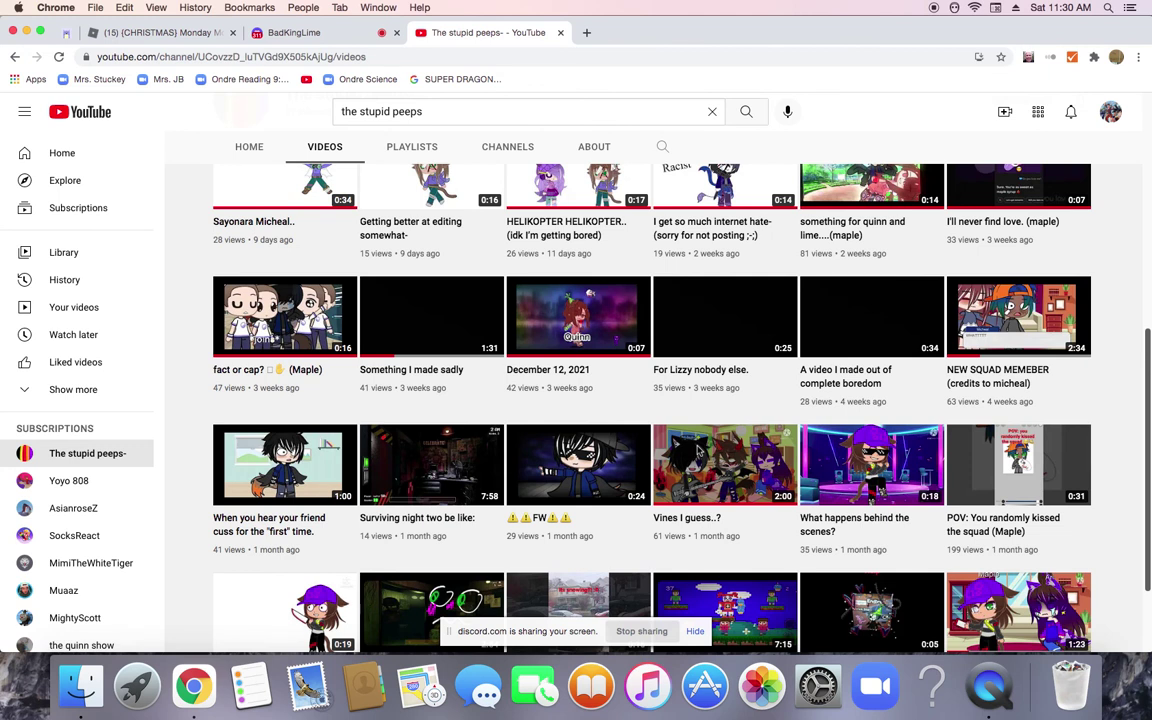
pyautogui.scroll(5, 698, 452)
pyautogui.scroll(5, 600, 480)
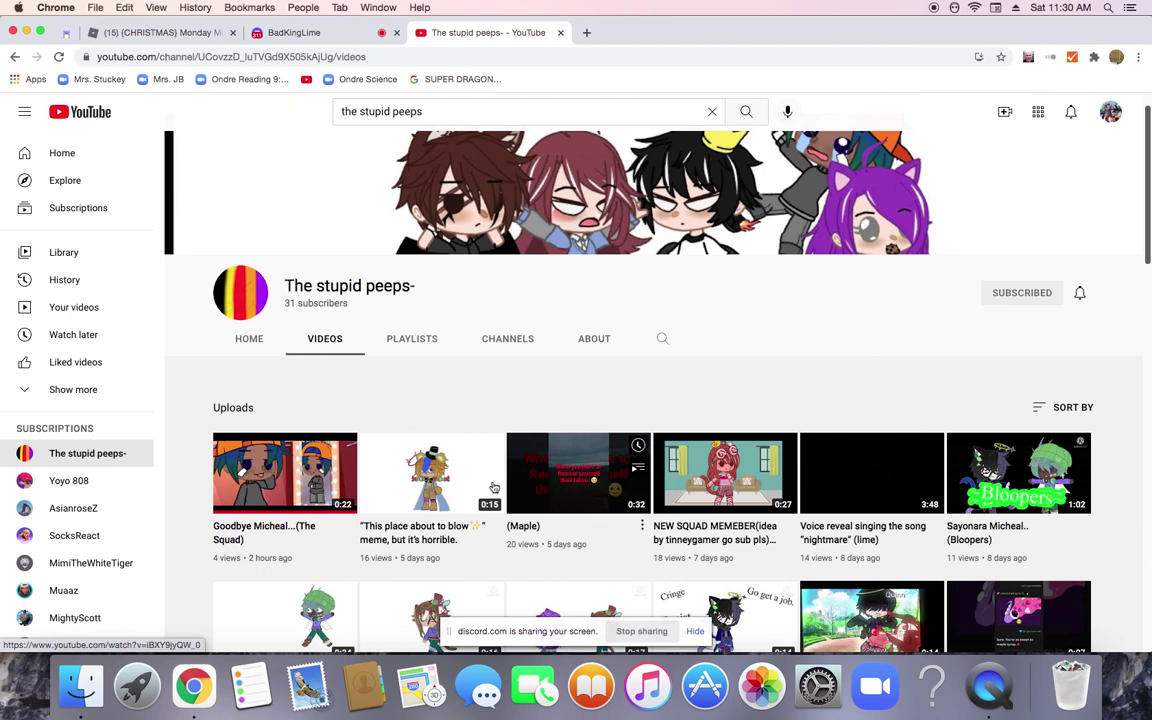
pyautogui.moveTo(431, 472)
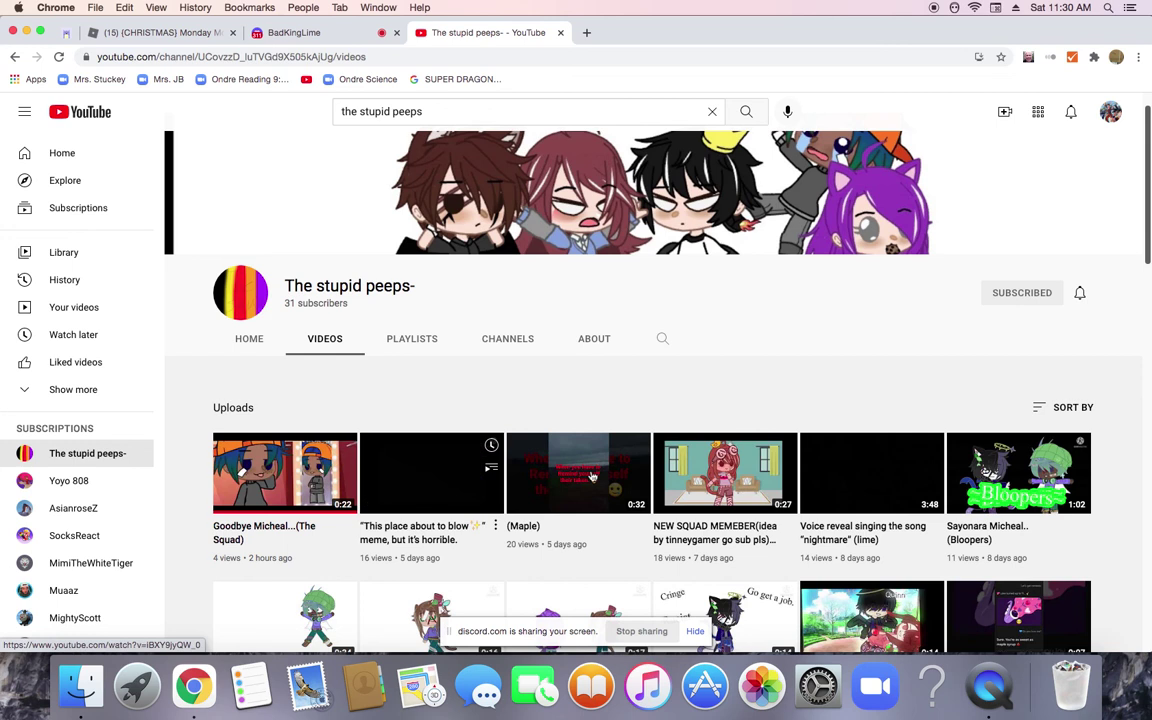
pyautogui.scroll(-5, 410, 523)
pyautogui.scroll(-5, 408, 501)
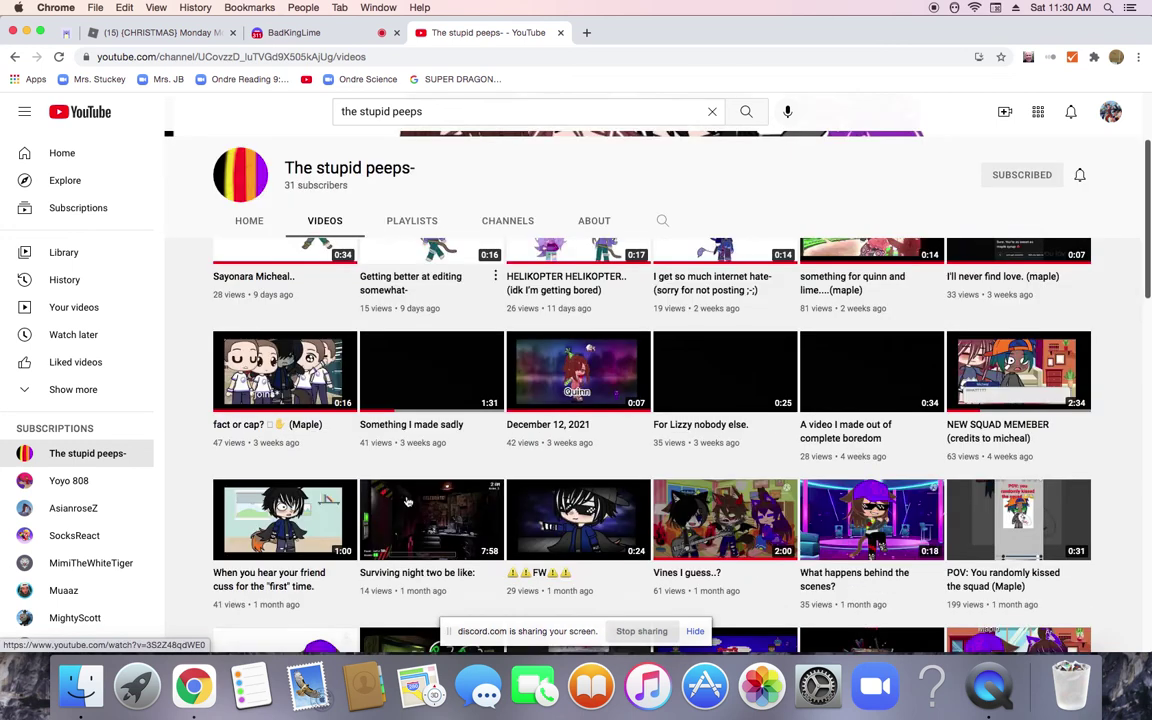
pyautogui.scroll(-2, 408, 501)
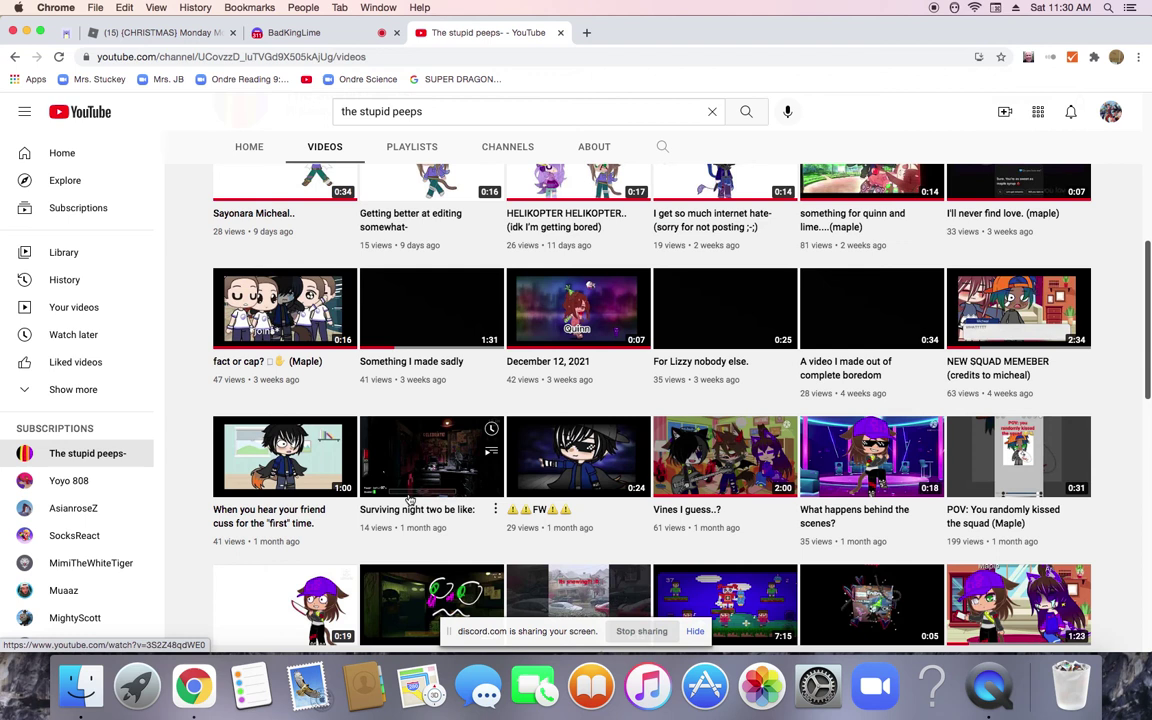
pyautogui.scroll(-2, 413, 487)
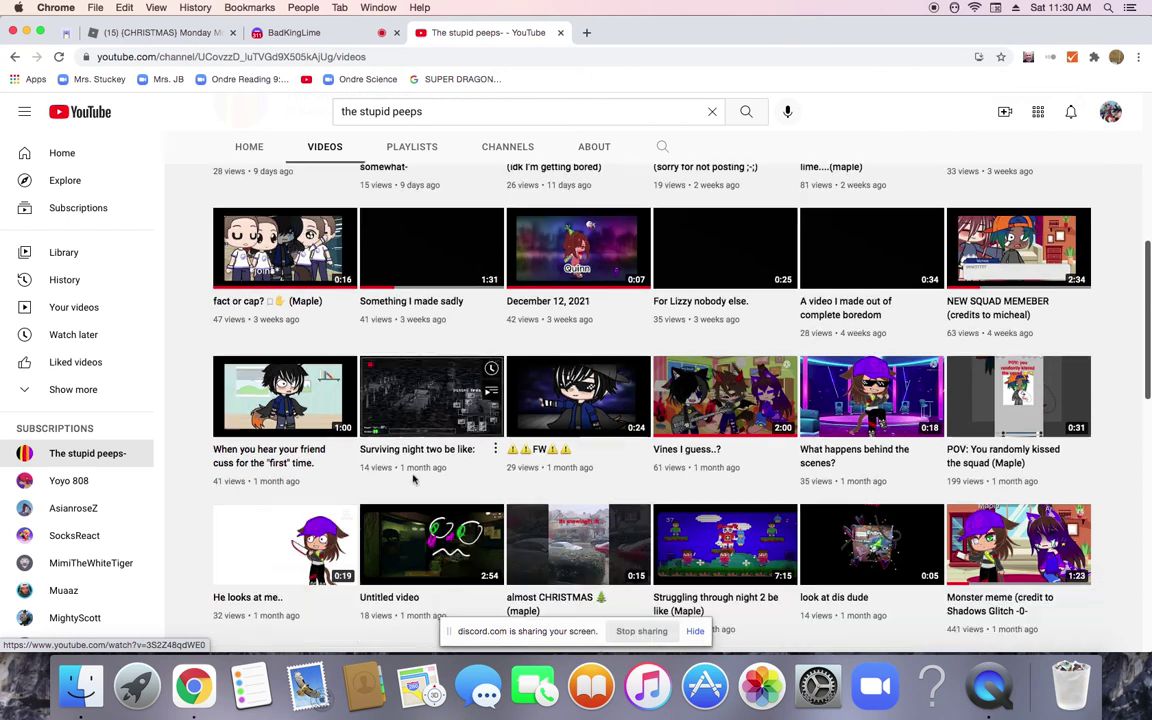
pyautogui.scroll(-3, 413, 487)
pyautogui.scroll(-5, 413, 487)
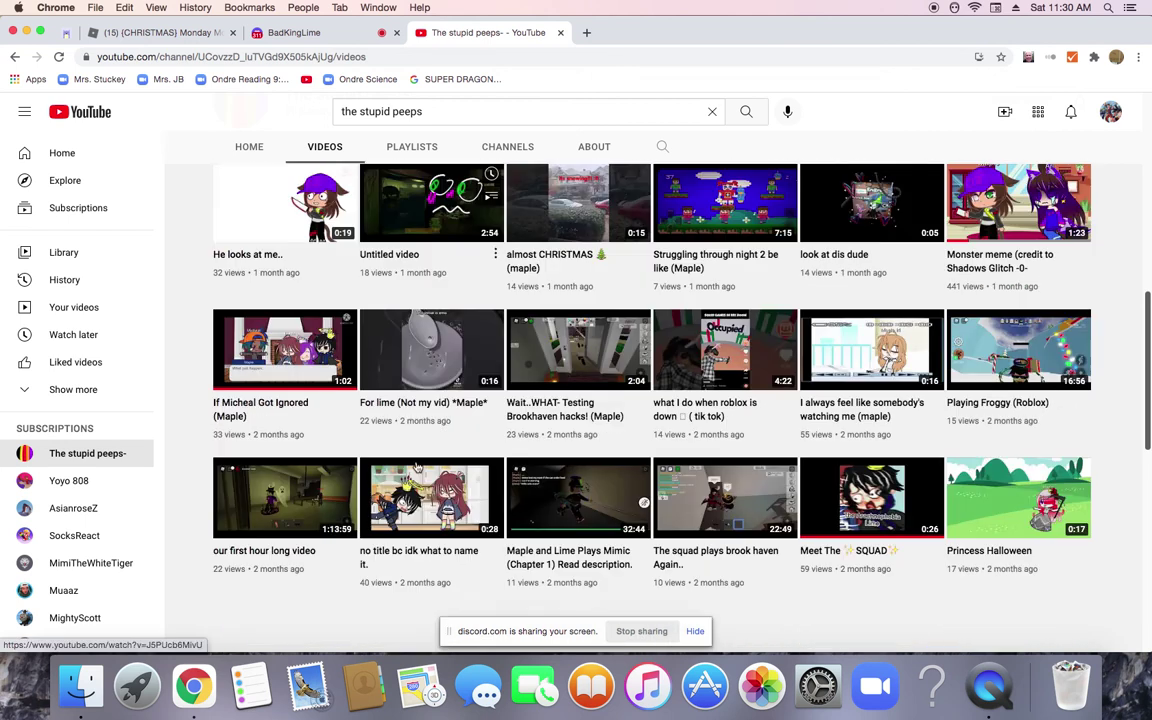
pyautogui.scroll(3, 413, 465)
pyautogui.scroll(6, 413, 465)
pyautogui.scroll(2, 300, 480)
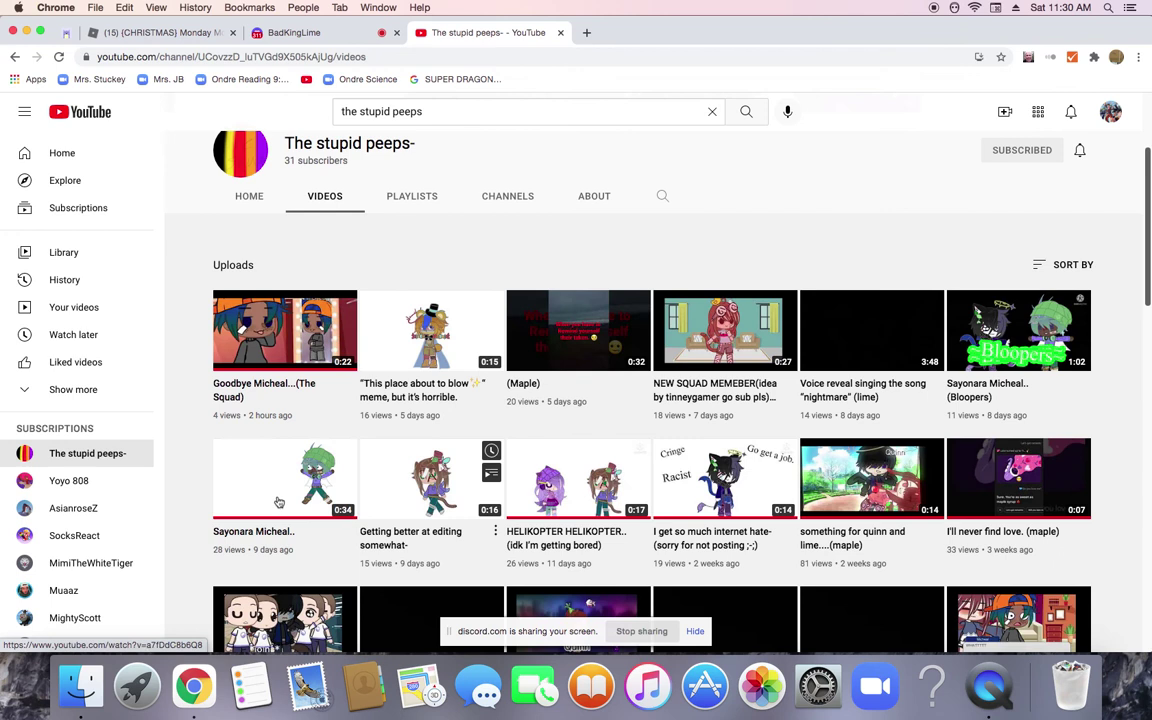
# Open The stupid peeps- video 'Sayonara Micheal..' and read its comments.
pyautogui.click(280, 502)
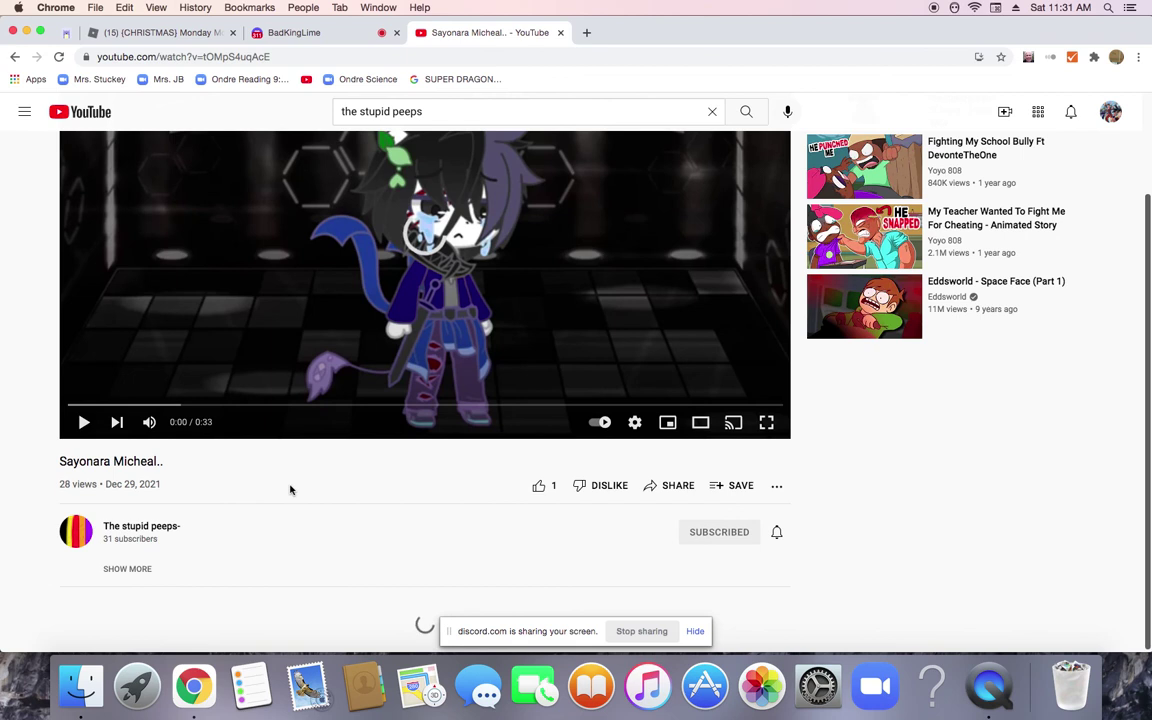
pyautogui.scroll(-1, 284, 481)
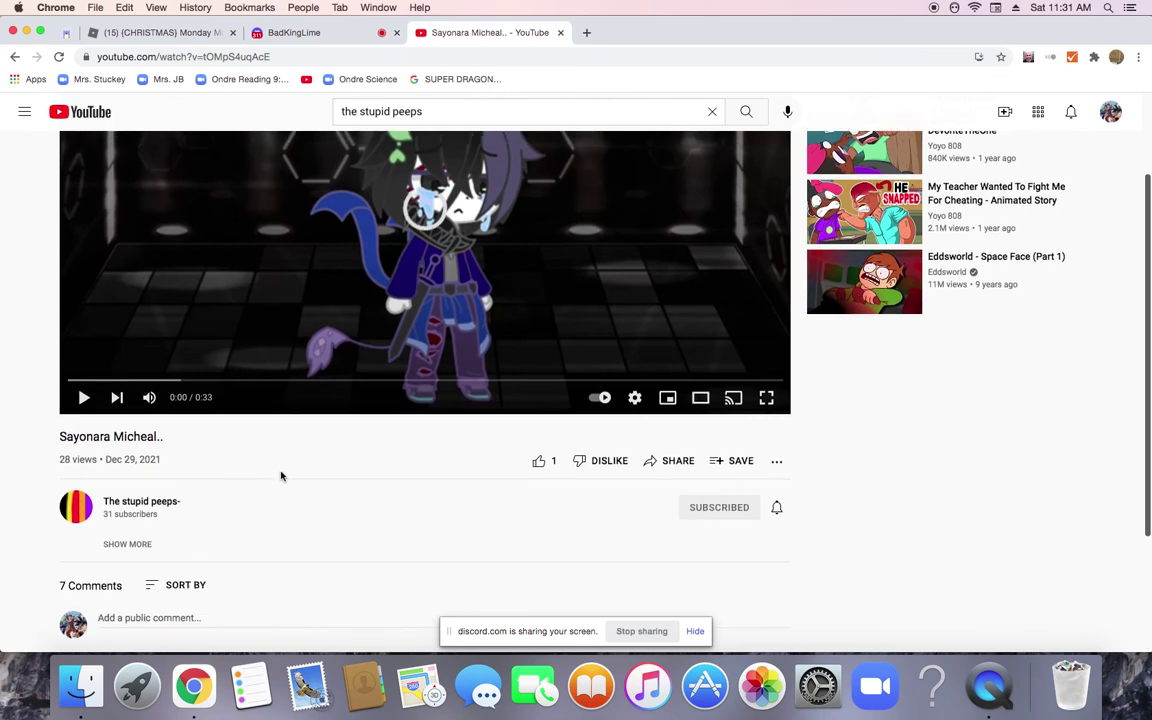
pyautogui.scroll(-2, 281, 476)
pyautogui.scroll(-4, 281, 476)
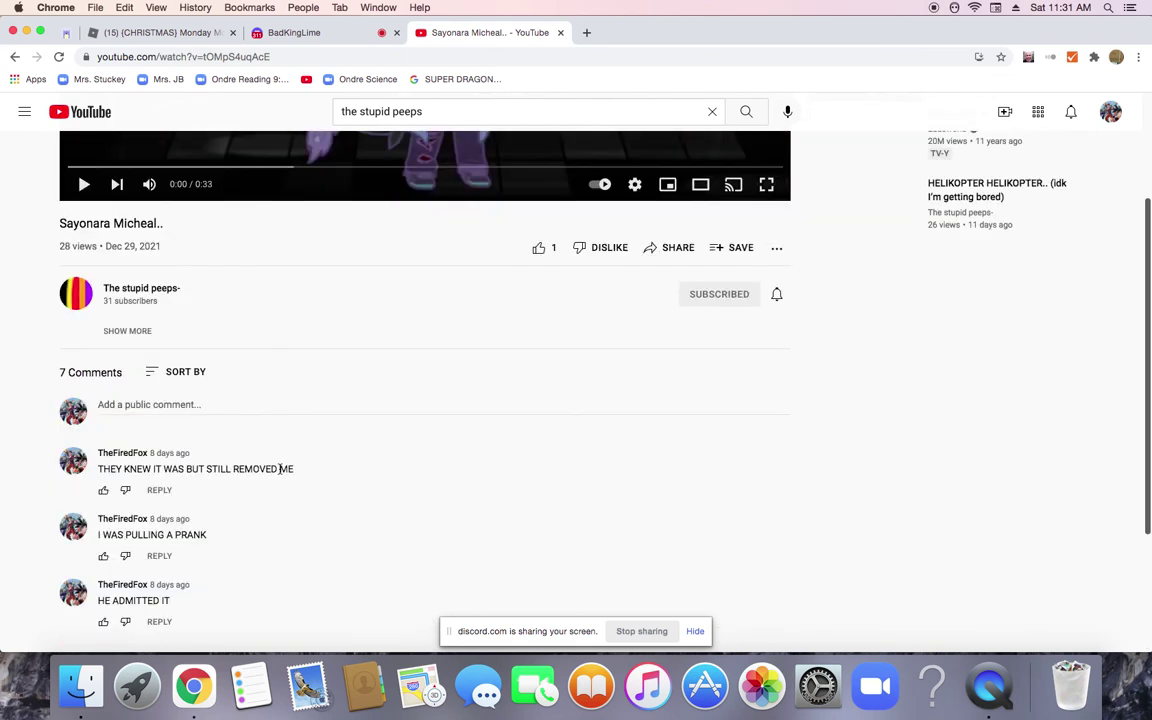
pyautogui.scroll(-1, 285, 470)
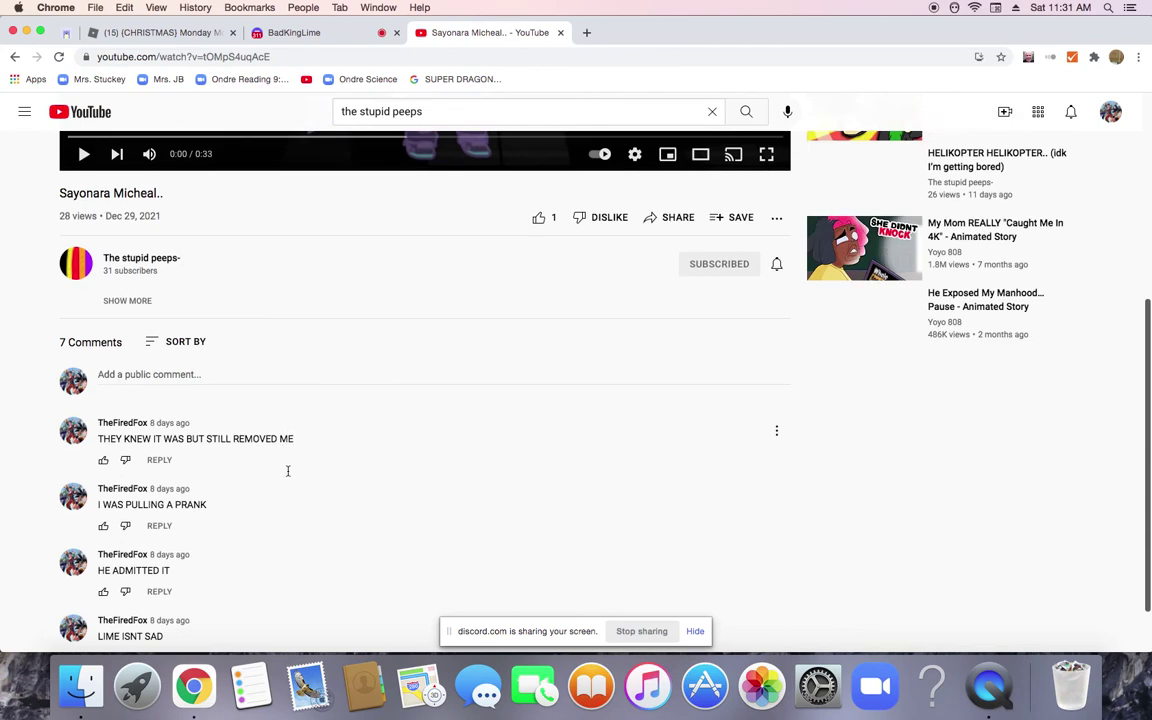
pyautogui.scroll(-2, 288, 471)
pyautogui.scroll(-2, 285, 482)
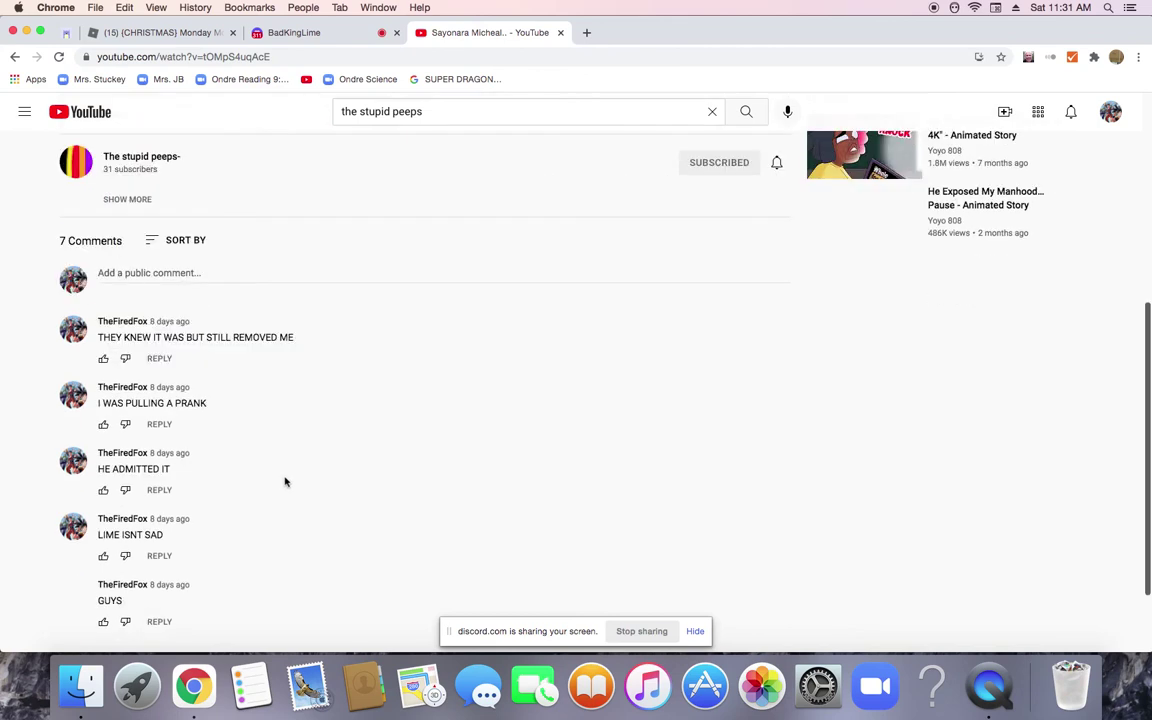
pyautogui.scroll(-2, 285, 482)
pyautogui.scroll(-1, 340, 475)
pyautogui.scroll(10, 440, 460)
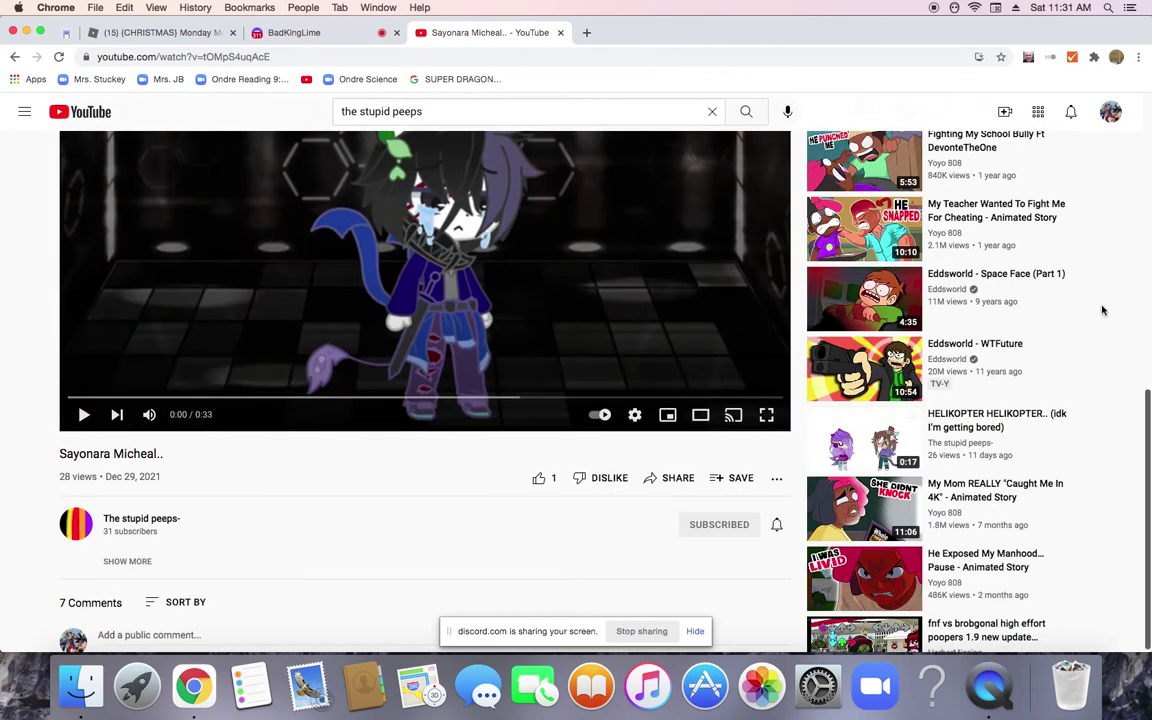
pyautogui.scroll(3, 1103, 310)
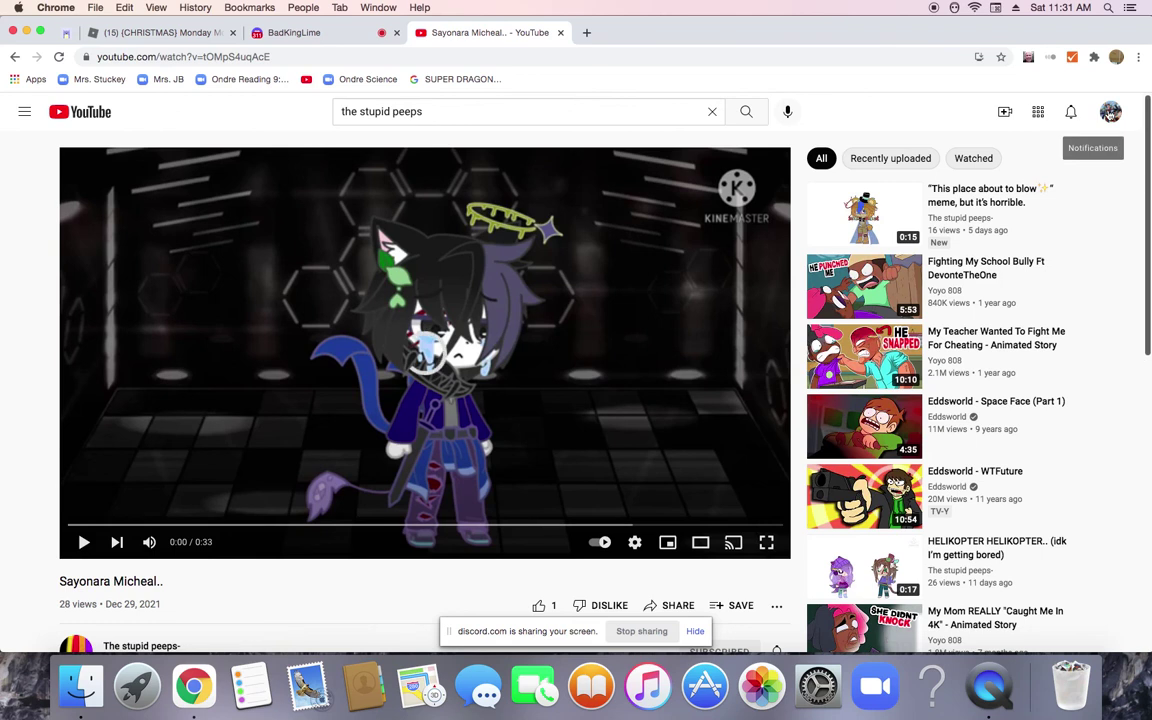
# View your TheFiredFox channel's Videos tab, then return to the BadKingLime Discord chat.
pyautogui.click(1068, 111)
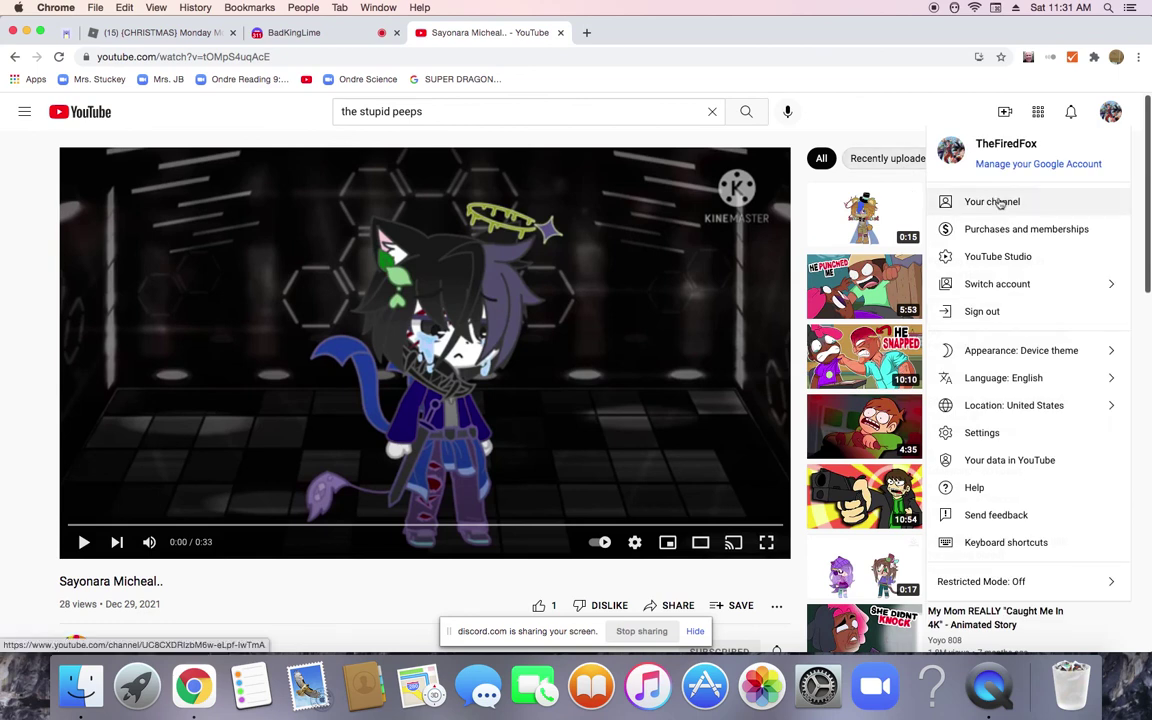
pyautogui.click(997, 203)
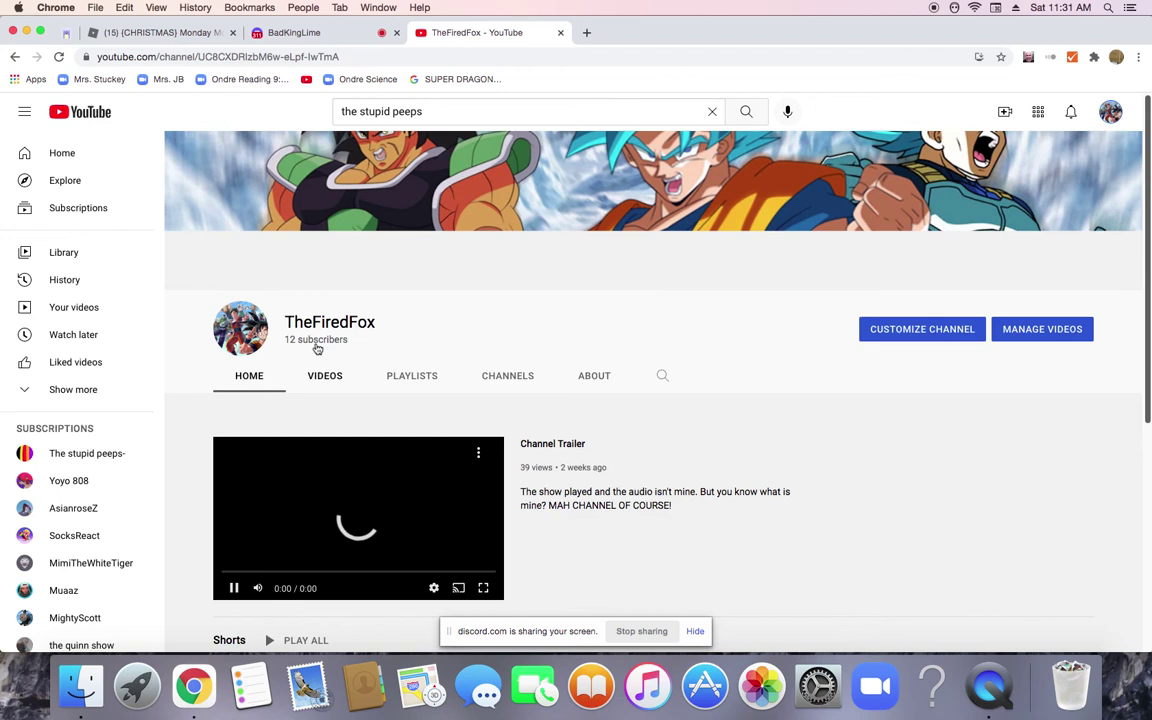
pyautogui.click(325, 376)
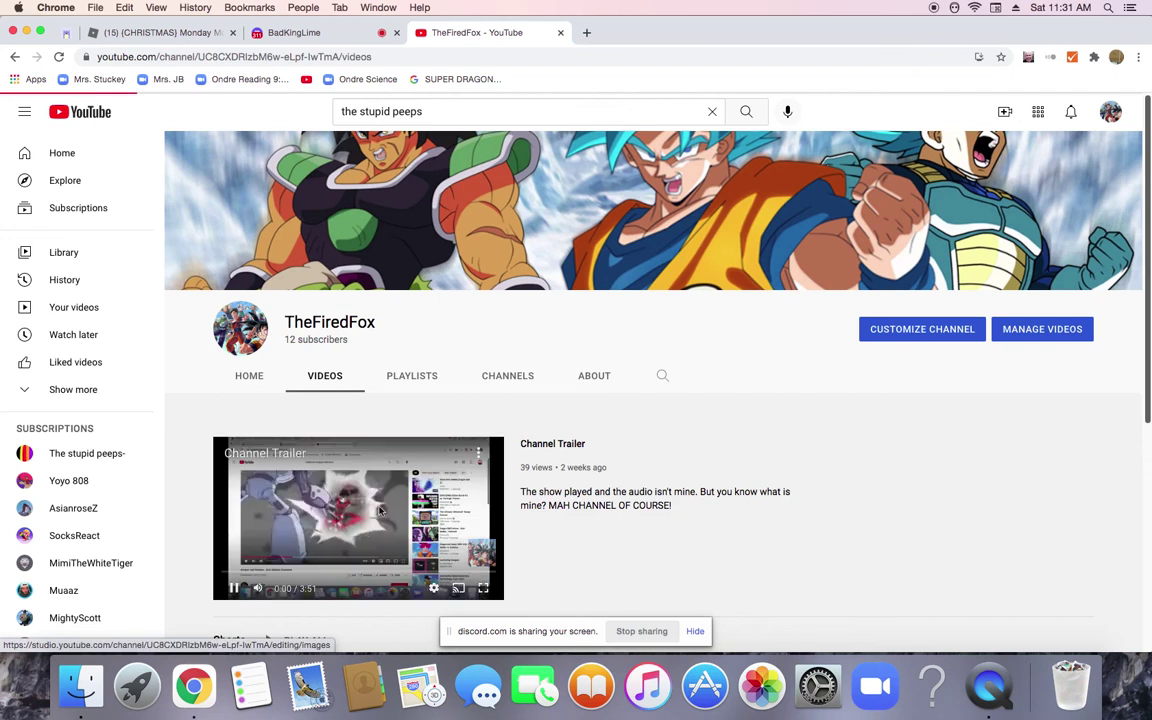
pyautogui.click(290, 32)
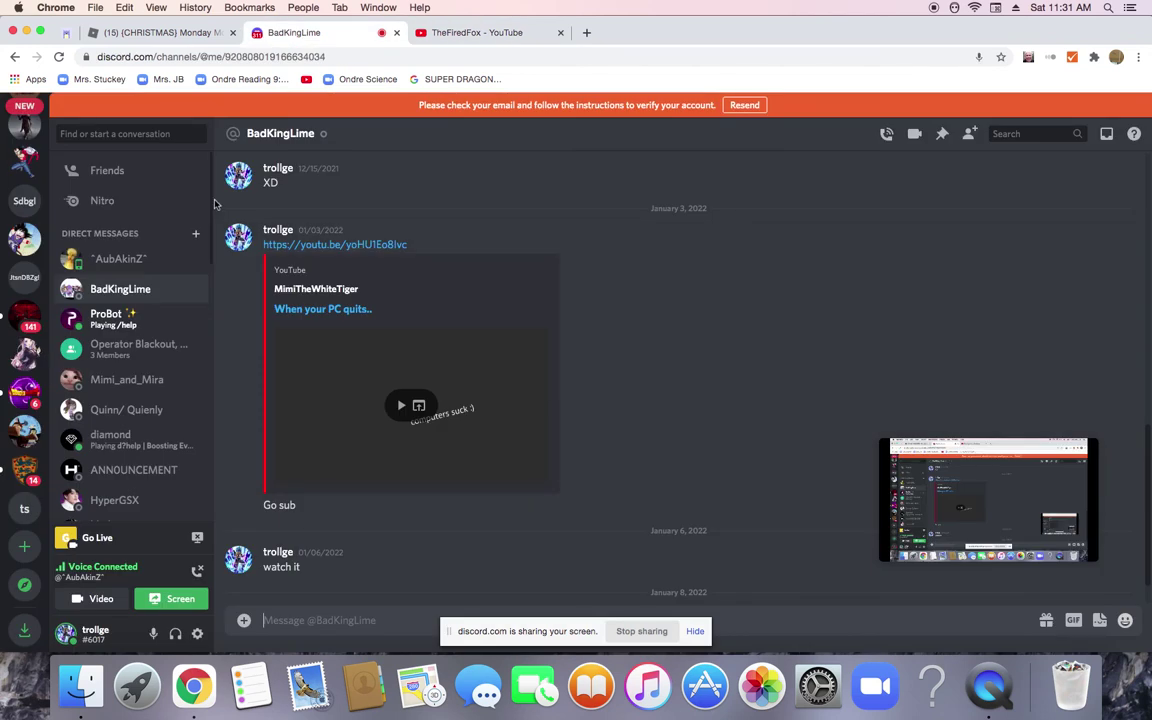
pyautogui.moveTo(322, 309)
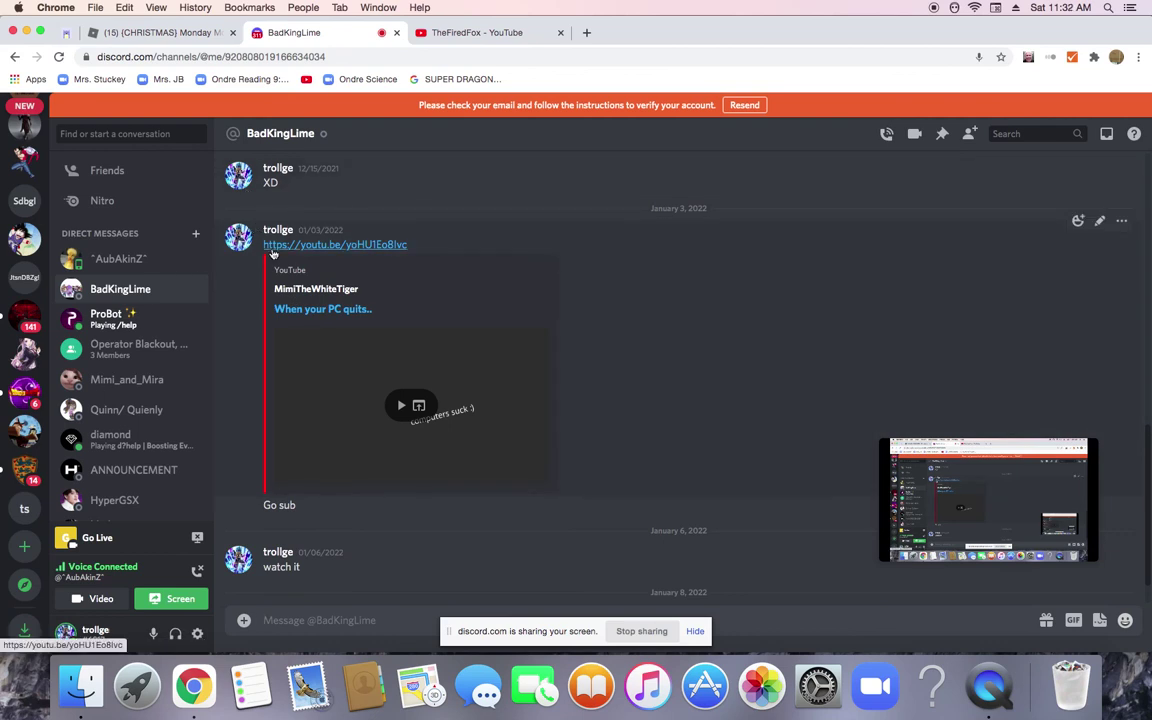
# Turn the computer volume down and go back to TheFiredFox's YouTube uploads.
pyautogui.press('XF86AudioLowerVolume')
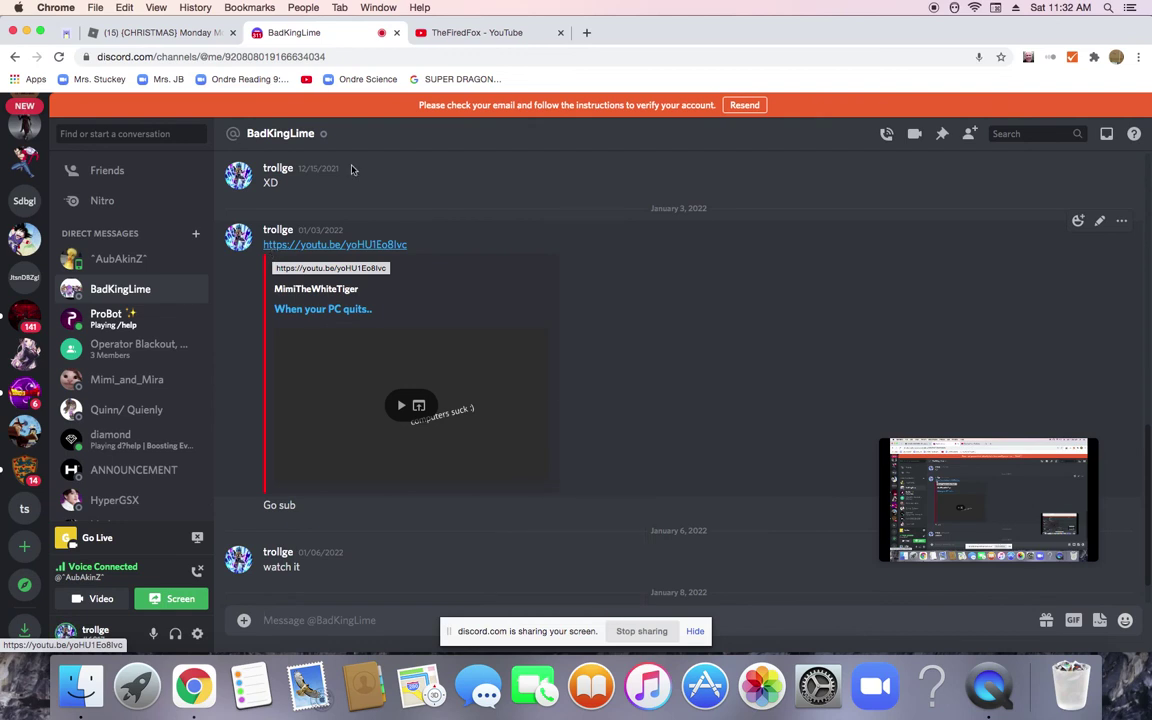
pyautogui.click(477, 32)
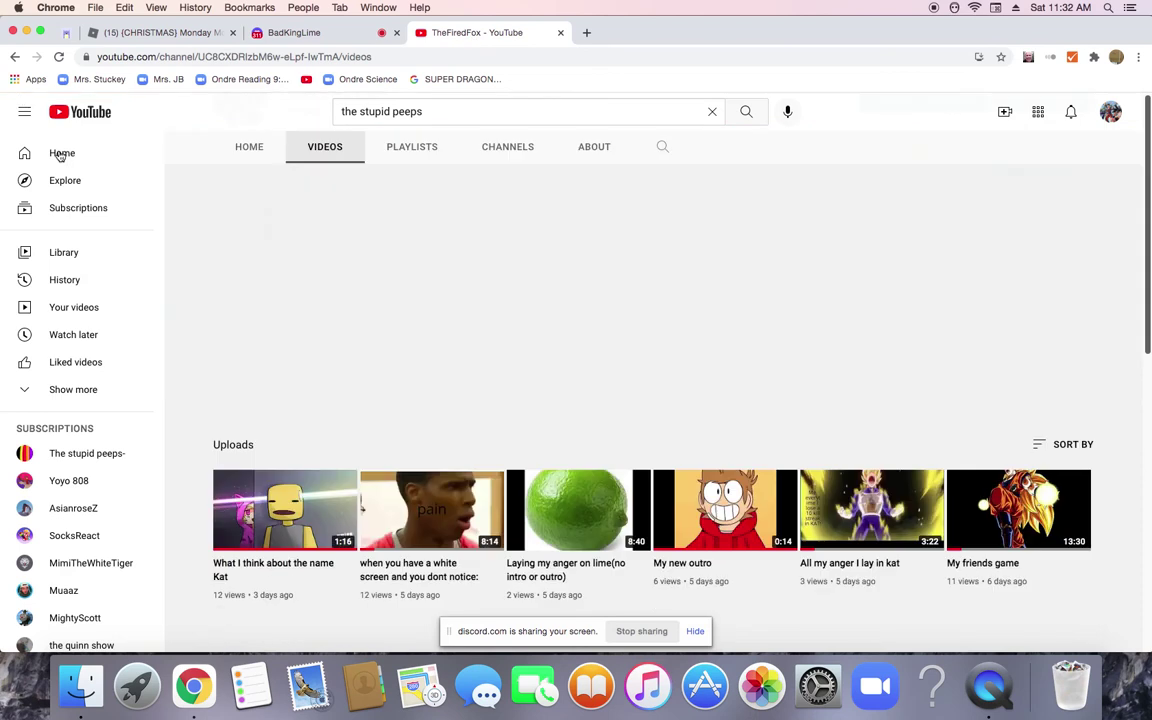
# Browse The stupid peeps- uploads from Subscriptions, then open MightyScott's channel.
pyautogui.click(86, 453)
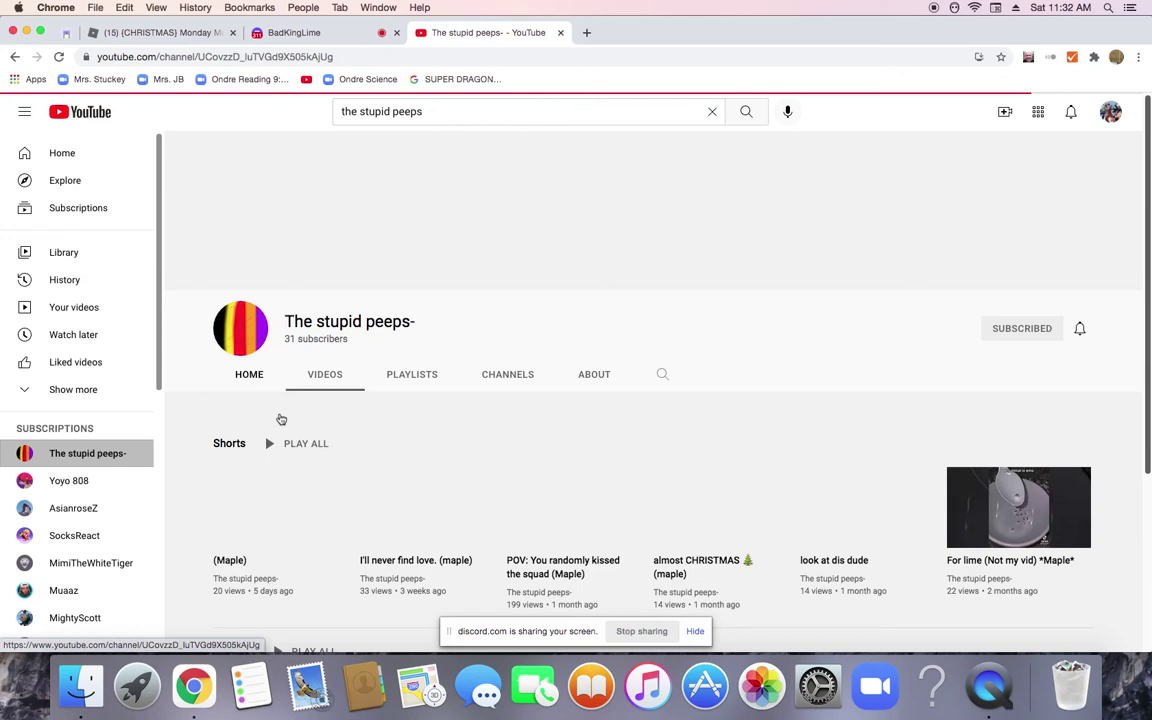
pyautogui.click(325, 376)
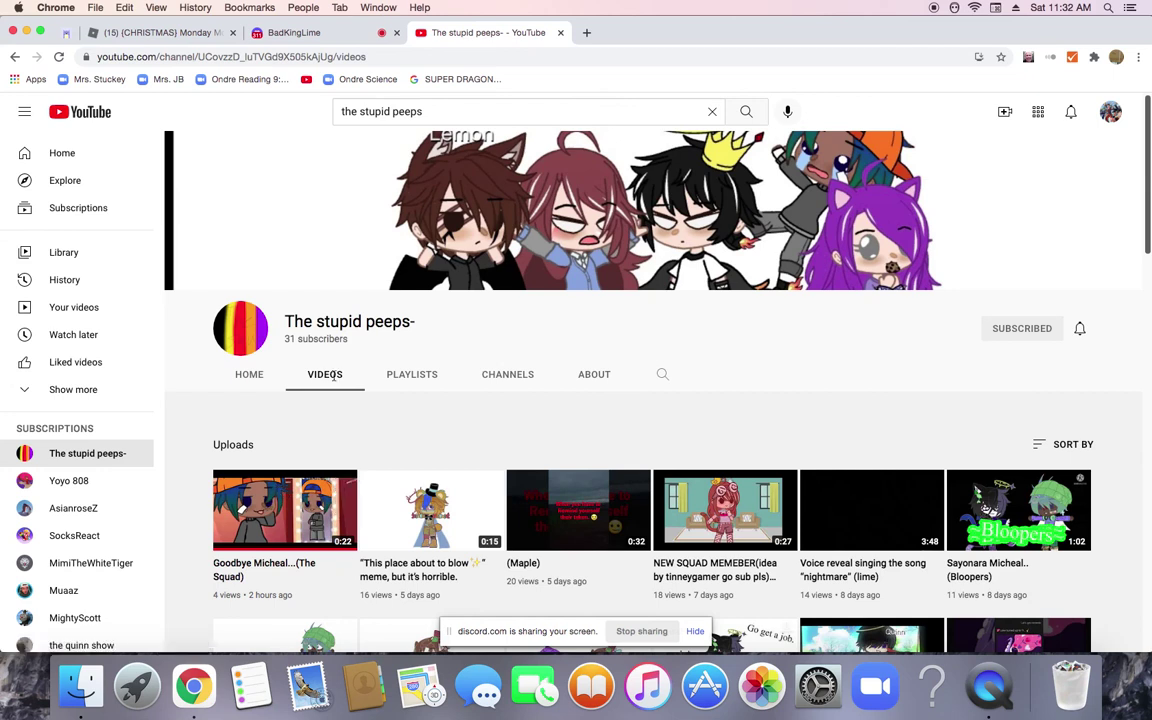
pyautogui.click(334, 377)
pyautogui.scroll(-5, 331, 366)
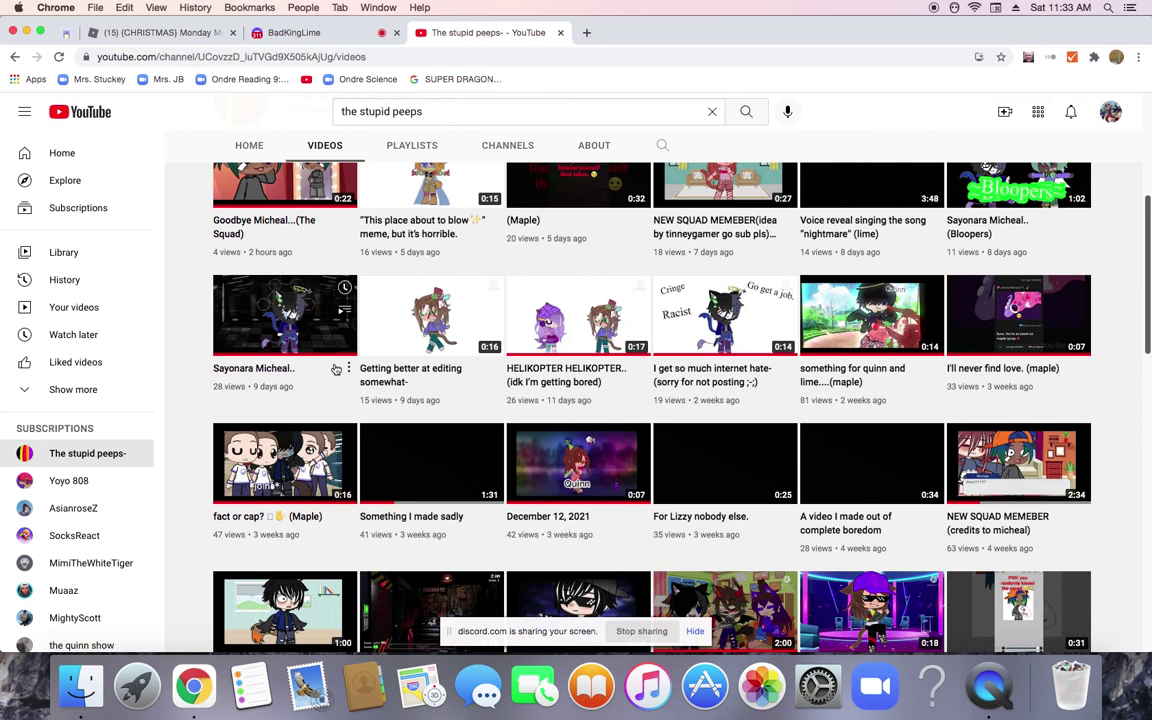
pyautogui.moveTo(285, 315)
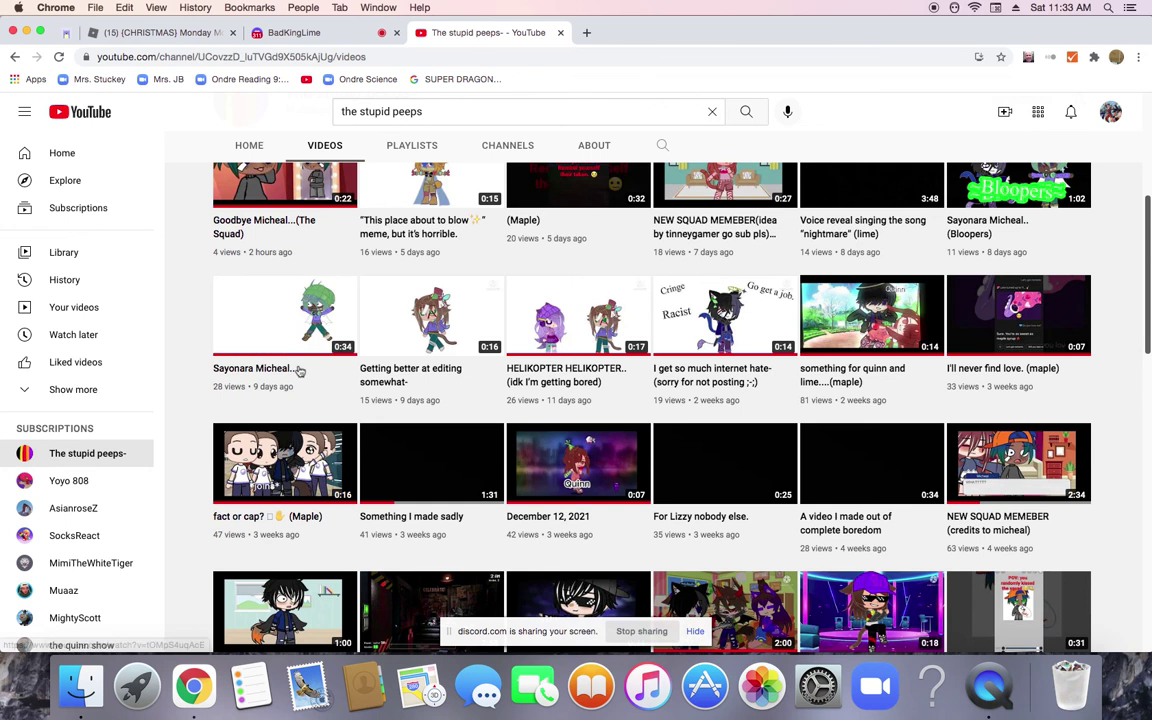
pyautogui.scroll(5, 307, 403)
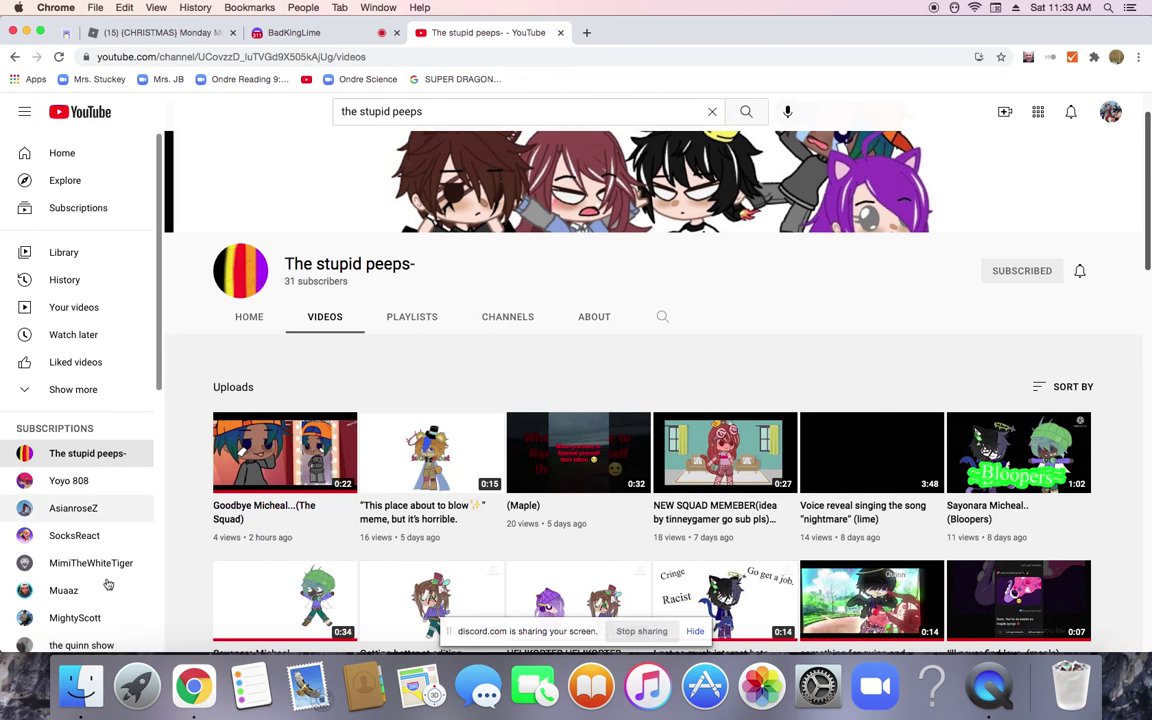
pyautogui.click(90, 614)
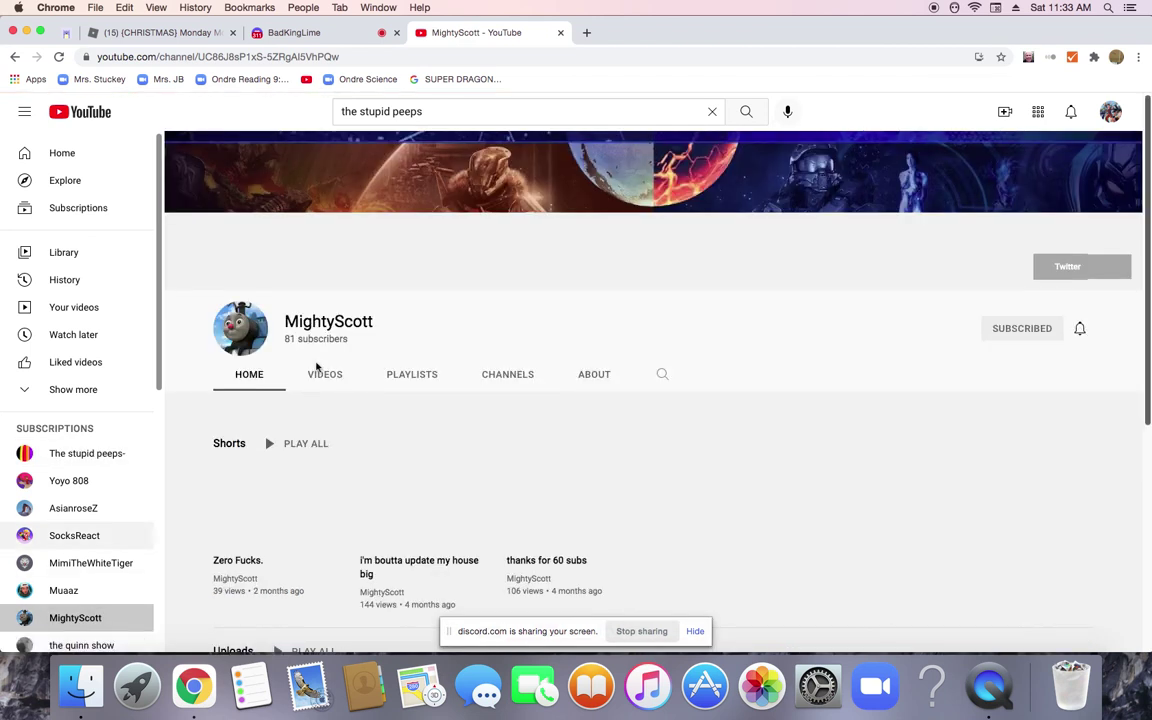
# Browse MightyScott's uploaded videos, then go to your own TheFiredFox channel.
pyautogui.click(324, 374)
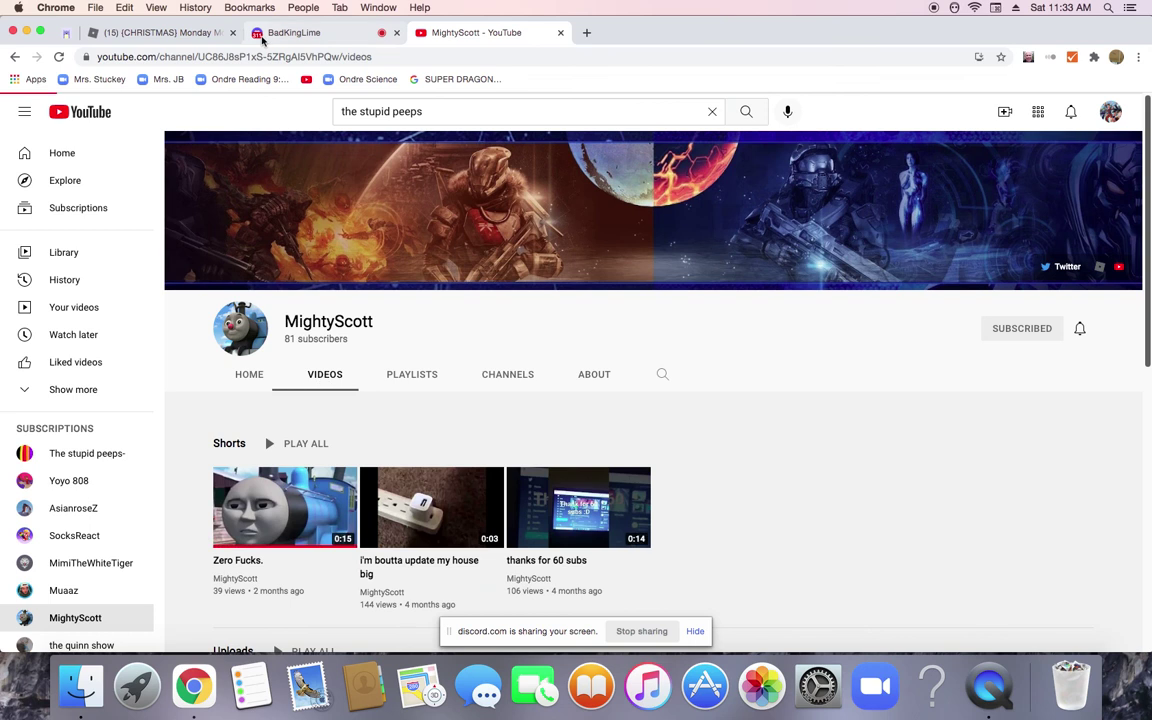
pyautogui.click(290, 32)
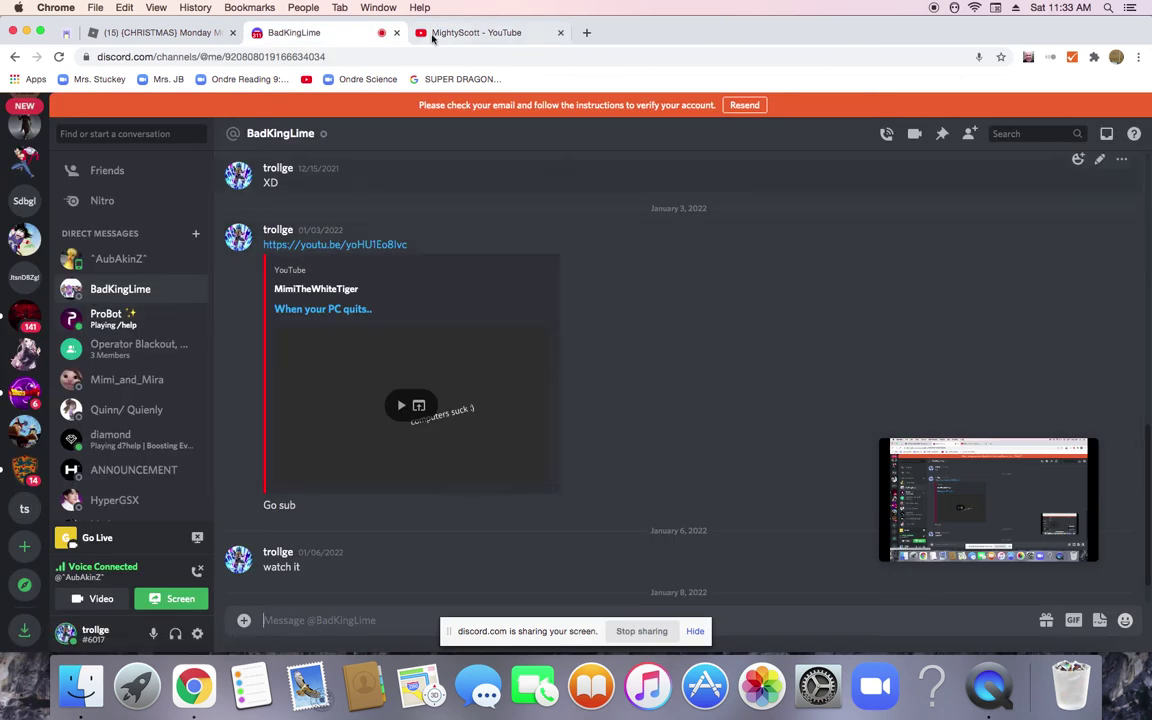
pyautogui.click(475, 32)
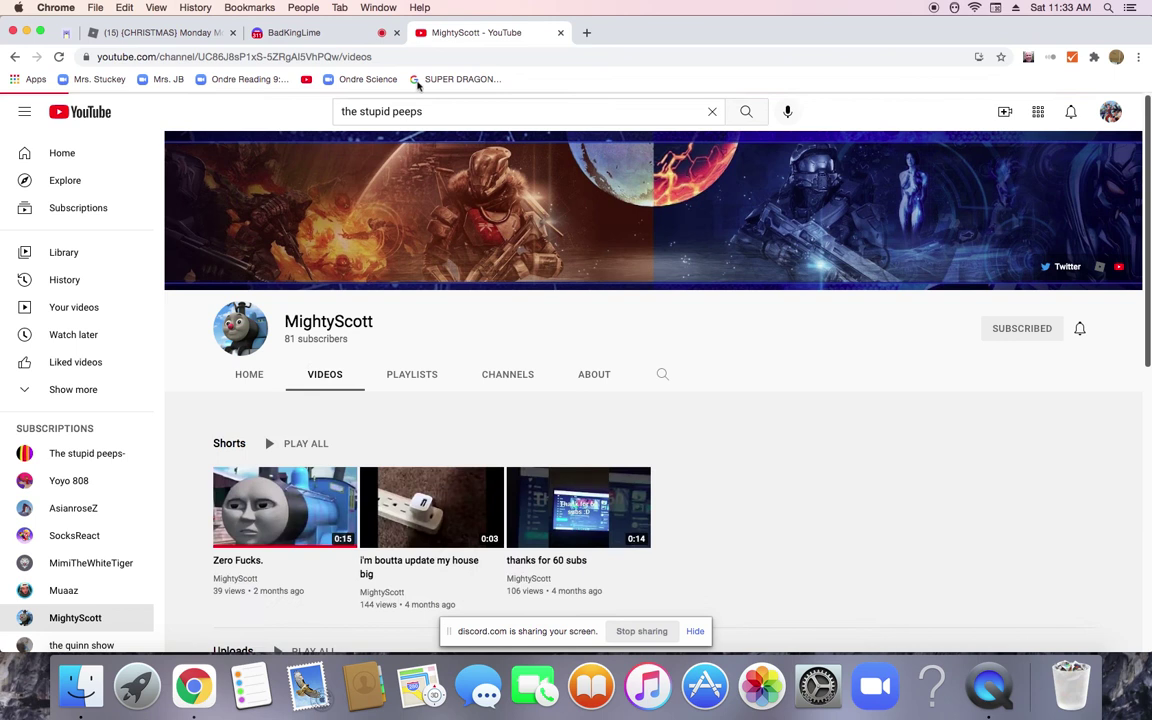
pyautogui.click(324, 374)
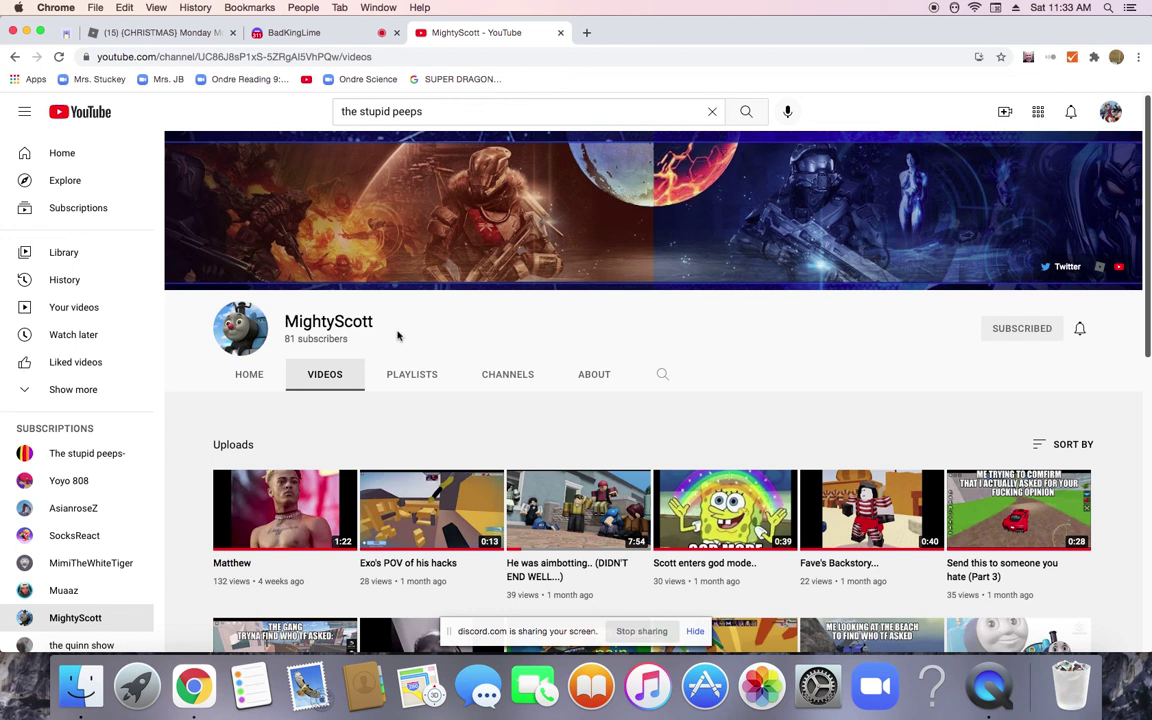
pyautogui.scroll(-3, 390, 340)
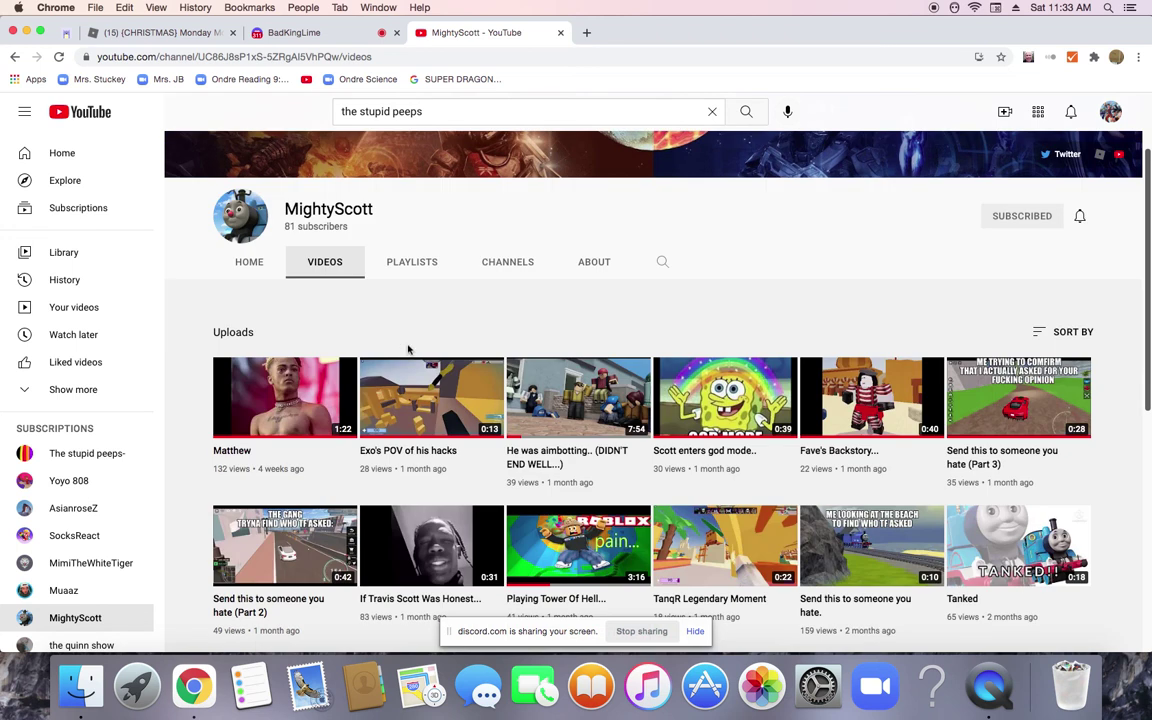
pyautogui.scroll(-2, 408, 348)
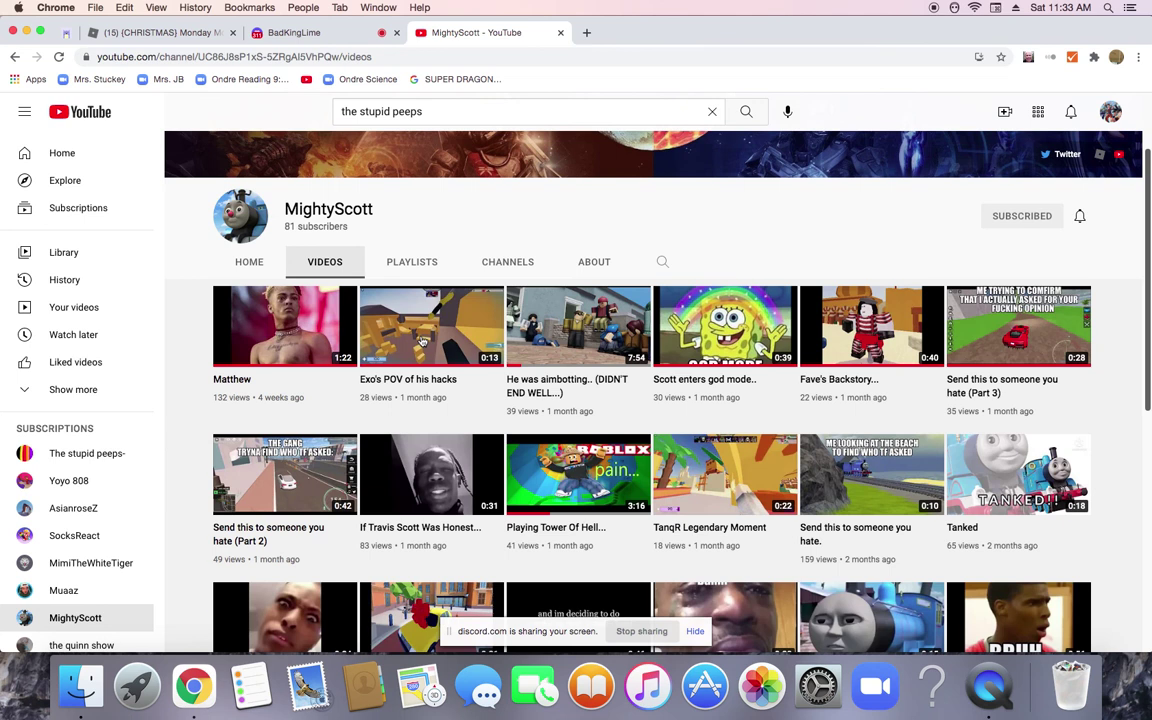
pyautogui.scroll(-6, 422, 340)
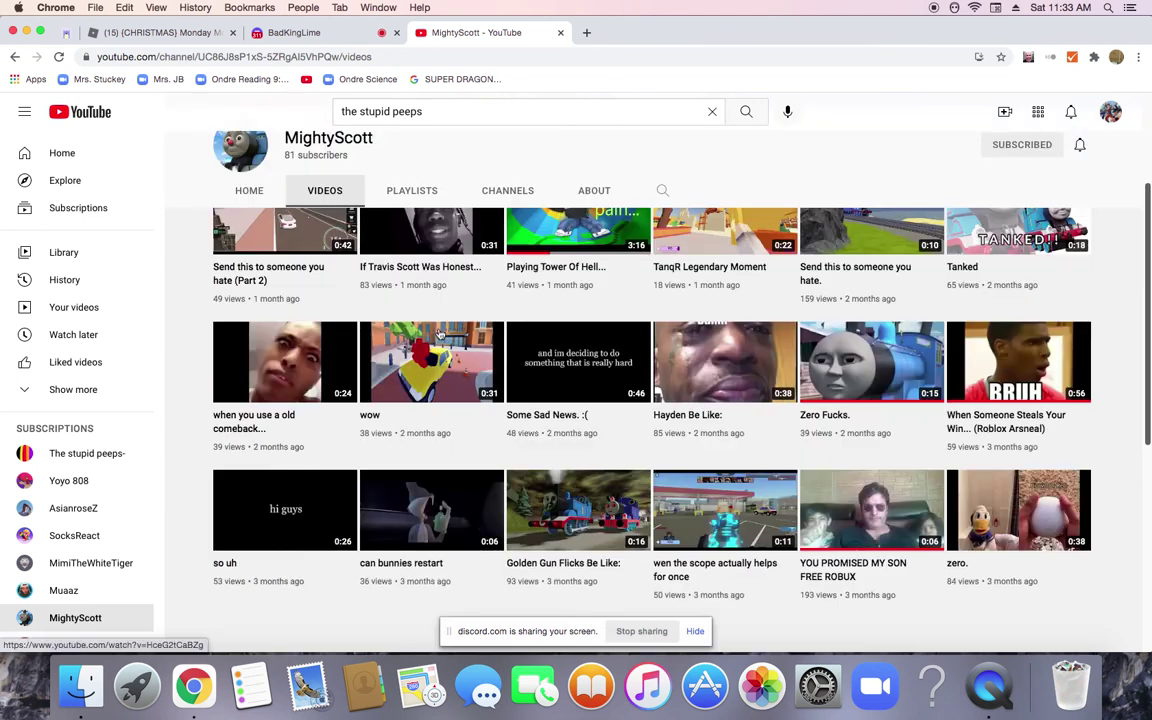
pyautogui.scroll(-2, 438, 334)
pyautogui.scroll(-3, 516, 388)
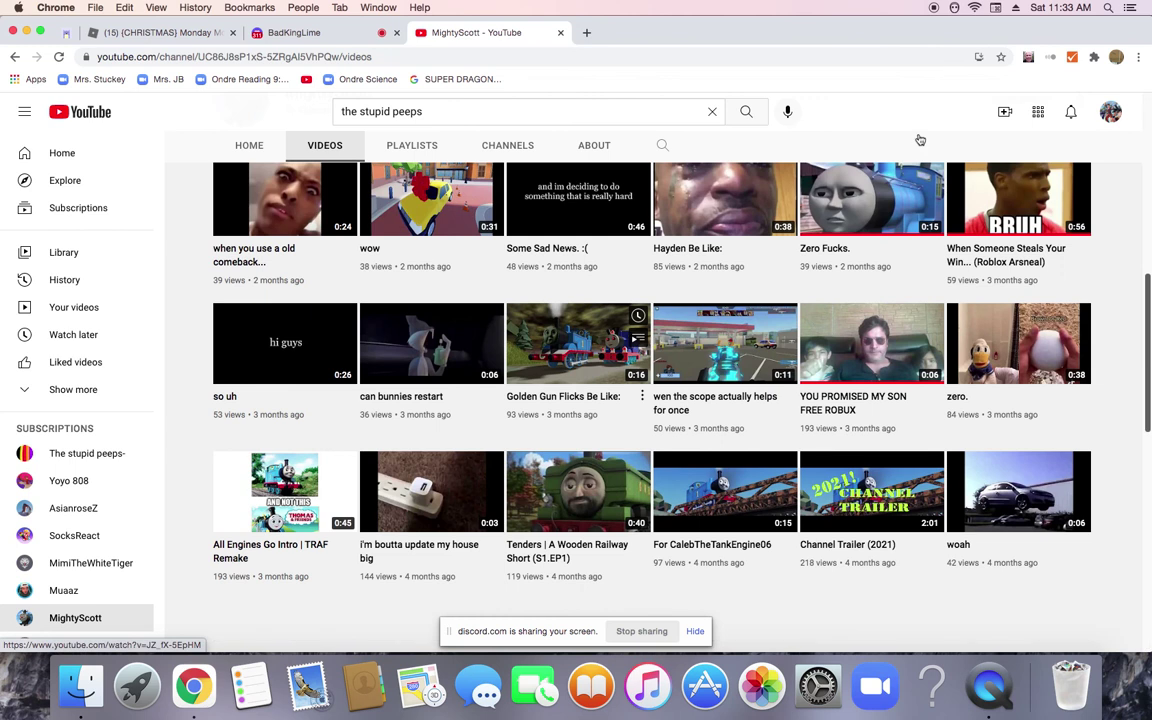
pyautogui.scroll(1, 919, 200)
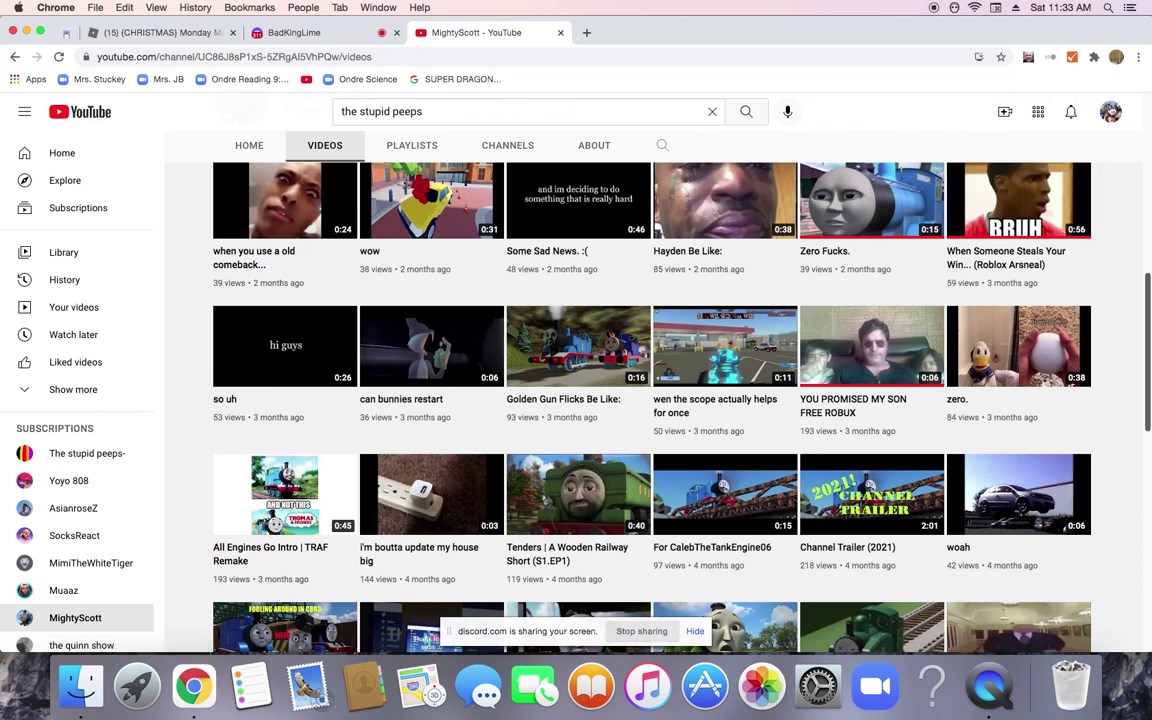
pyautogui.click(1110, 112)
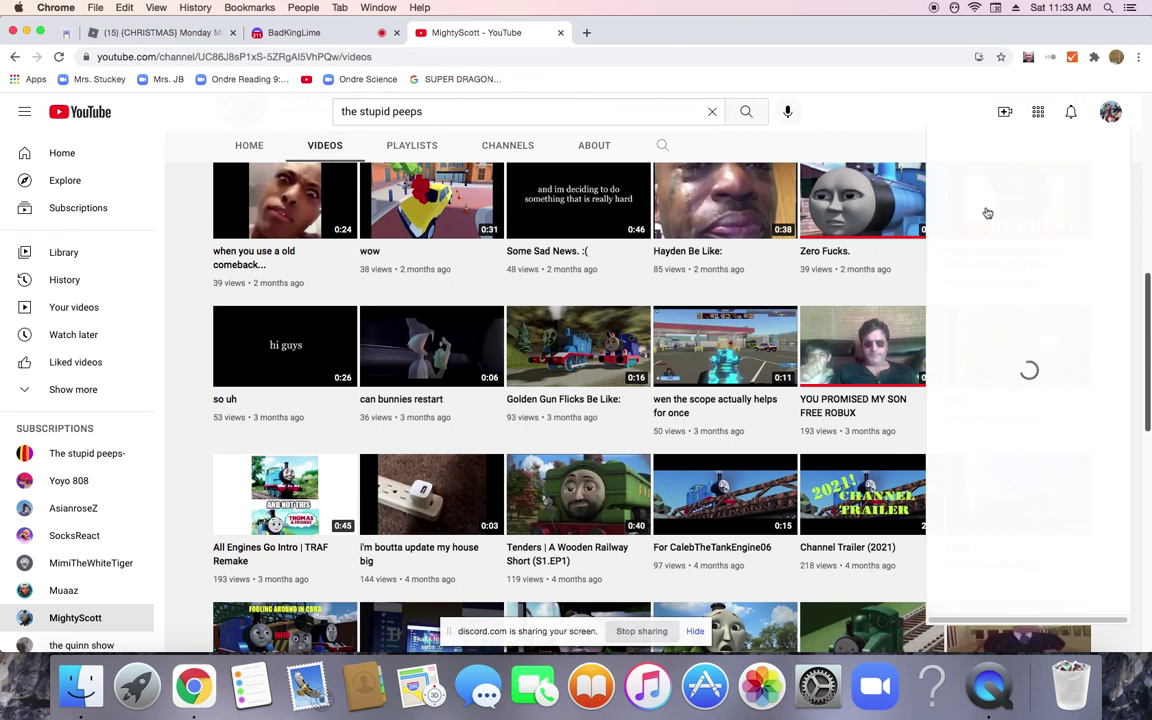
pyautogui.click(986, 203)
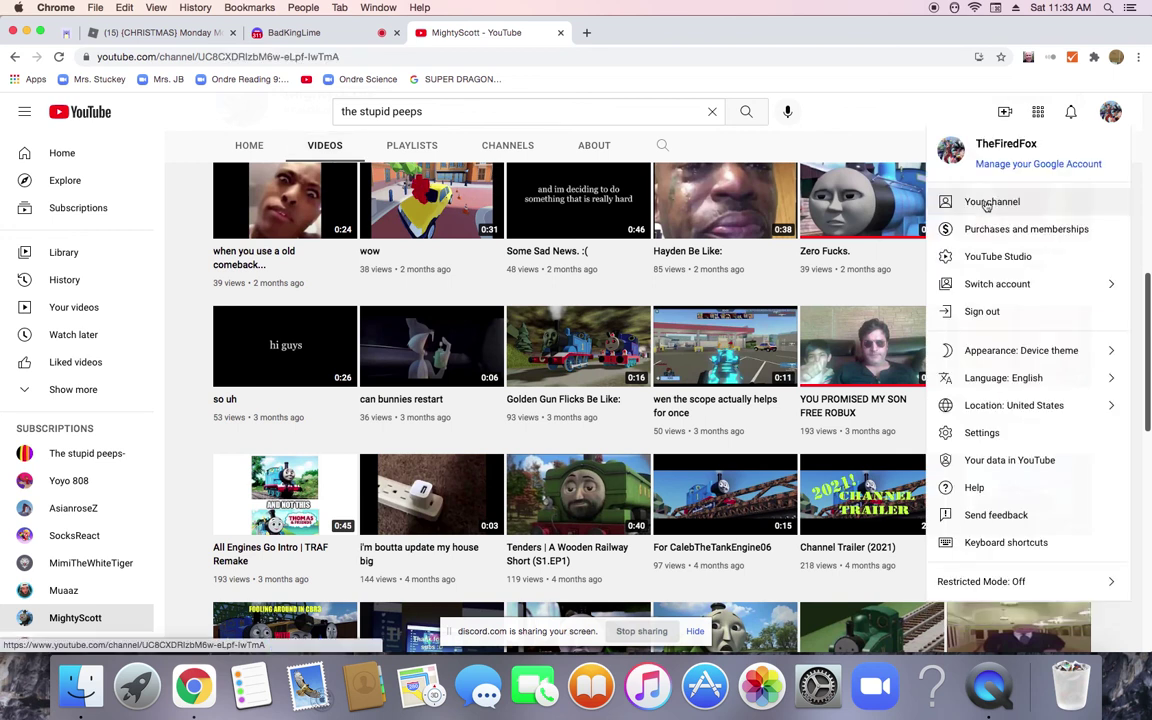
# Glance at the blank Kapwing project and TheFiredFox channel, then reopen the BadKingLime chat.
pyautogui.click(66, 33)
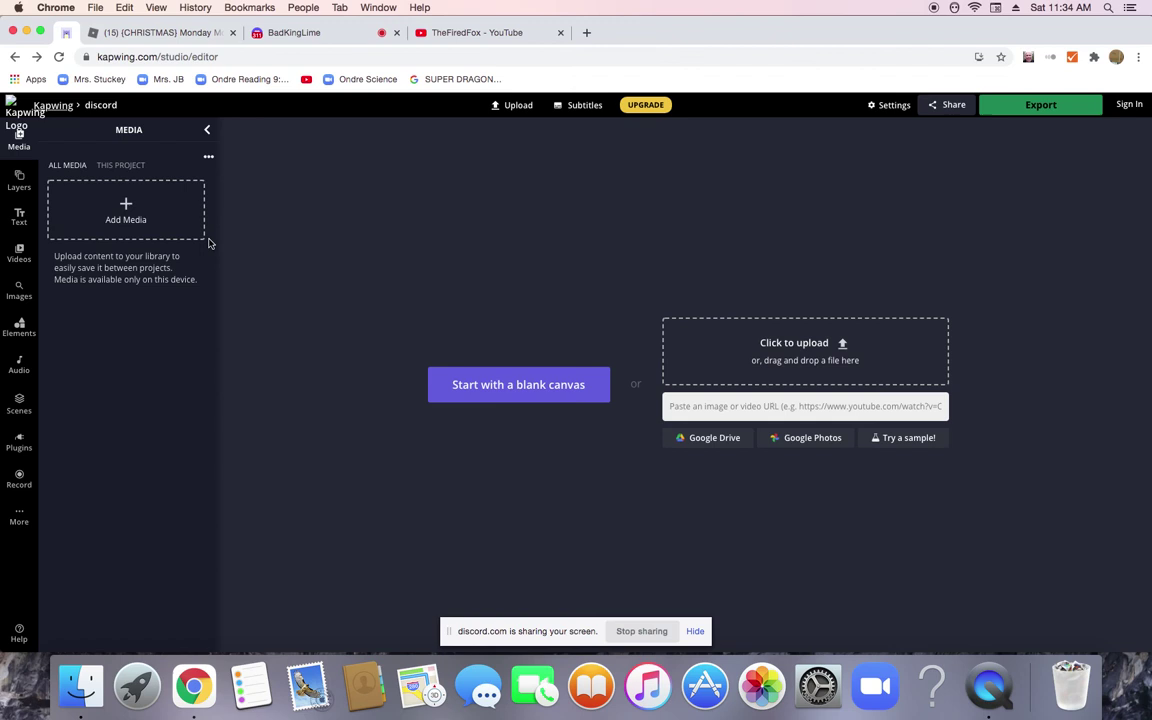
pyautogui.click(476, 32)
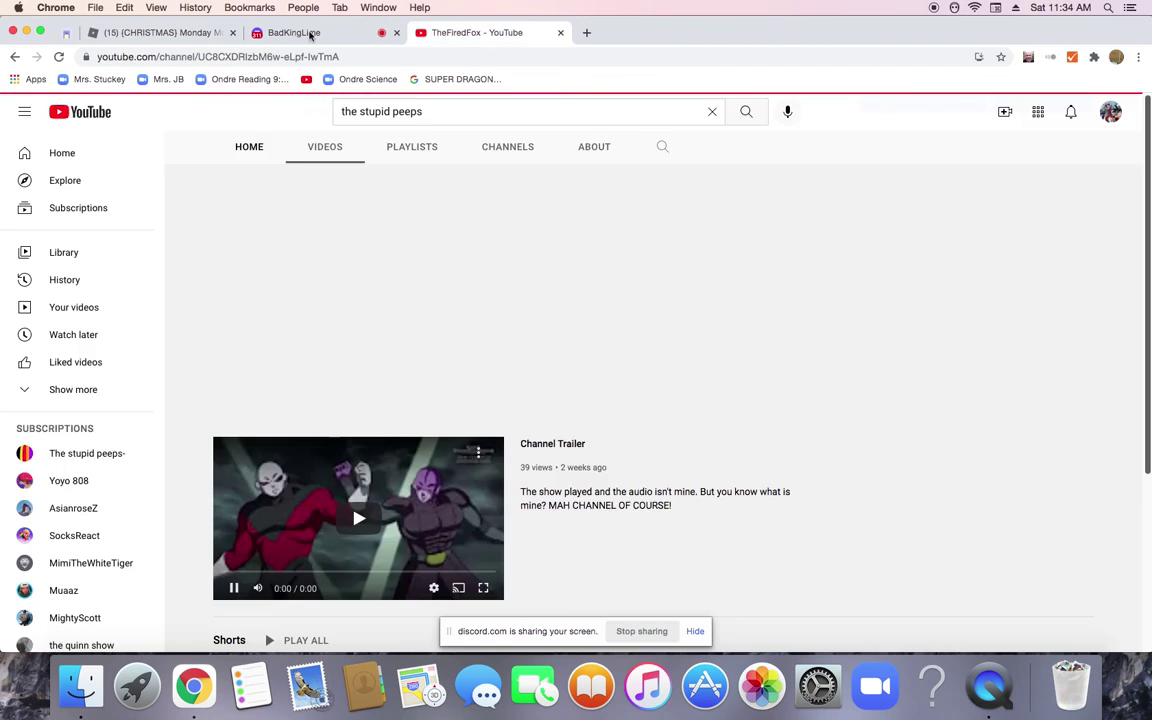
pyautogui.click(295, 32)
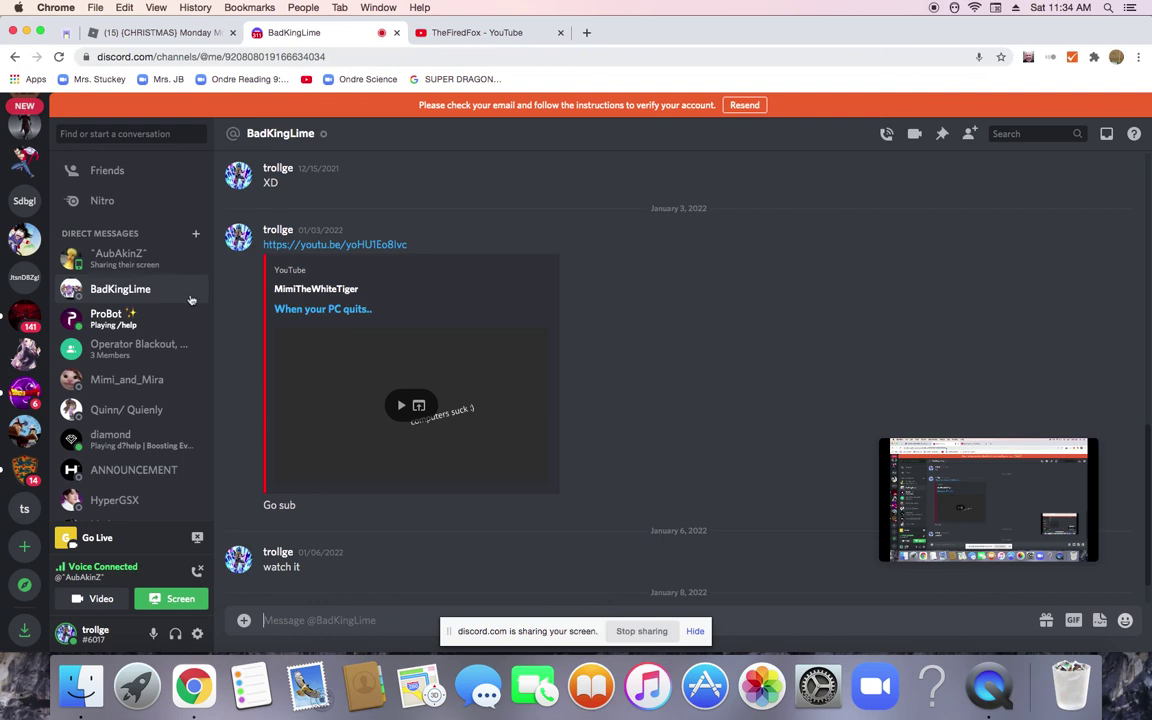
pyautogui.scroll(-5, 20, 283)
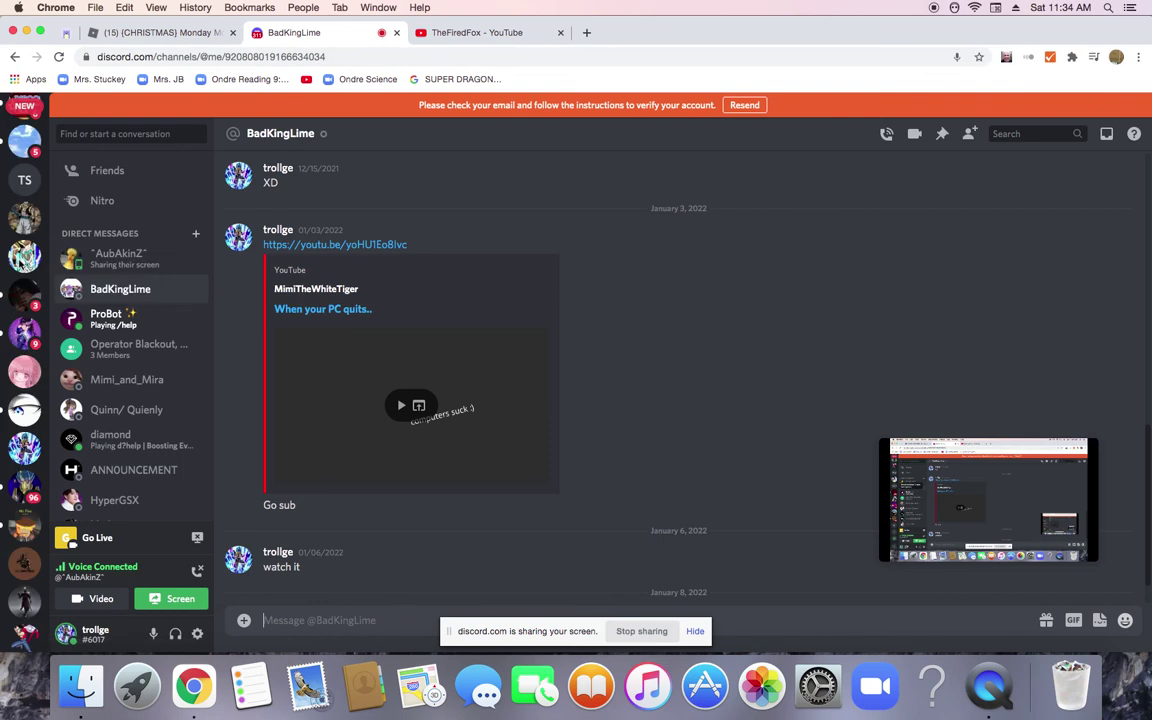
pyautogui.scroll(5, 24, 300)
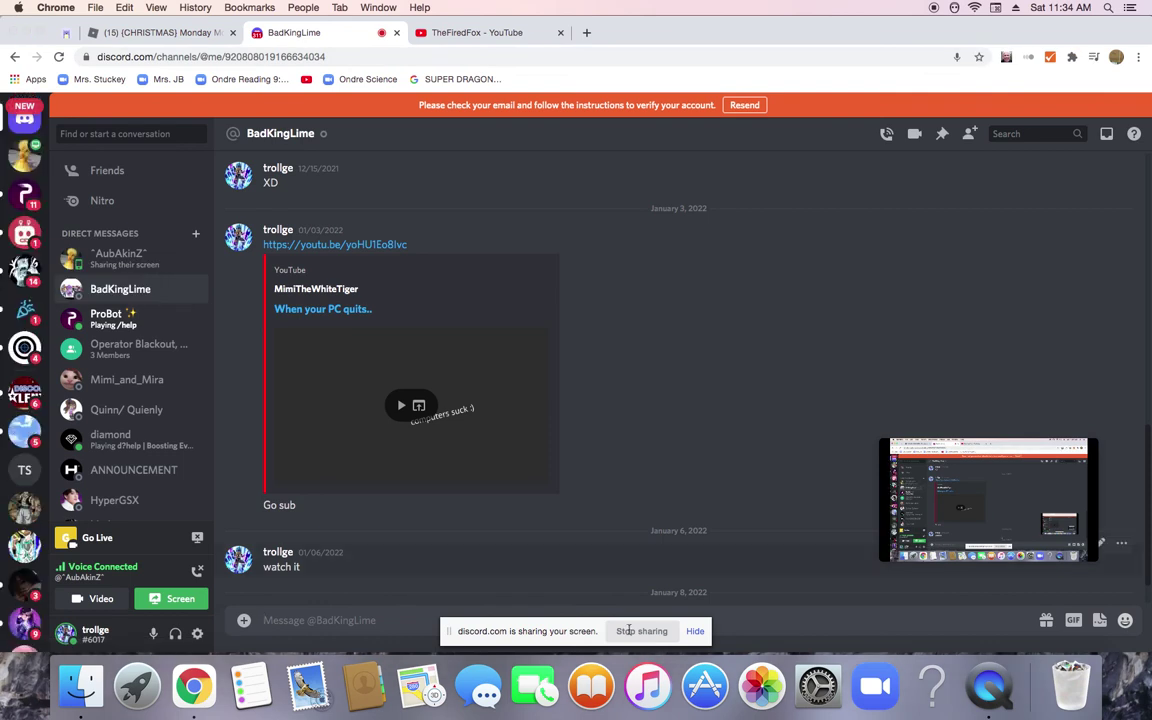
pyautogui.click(629, 630)
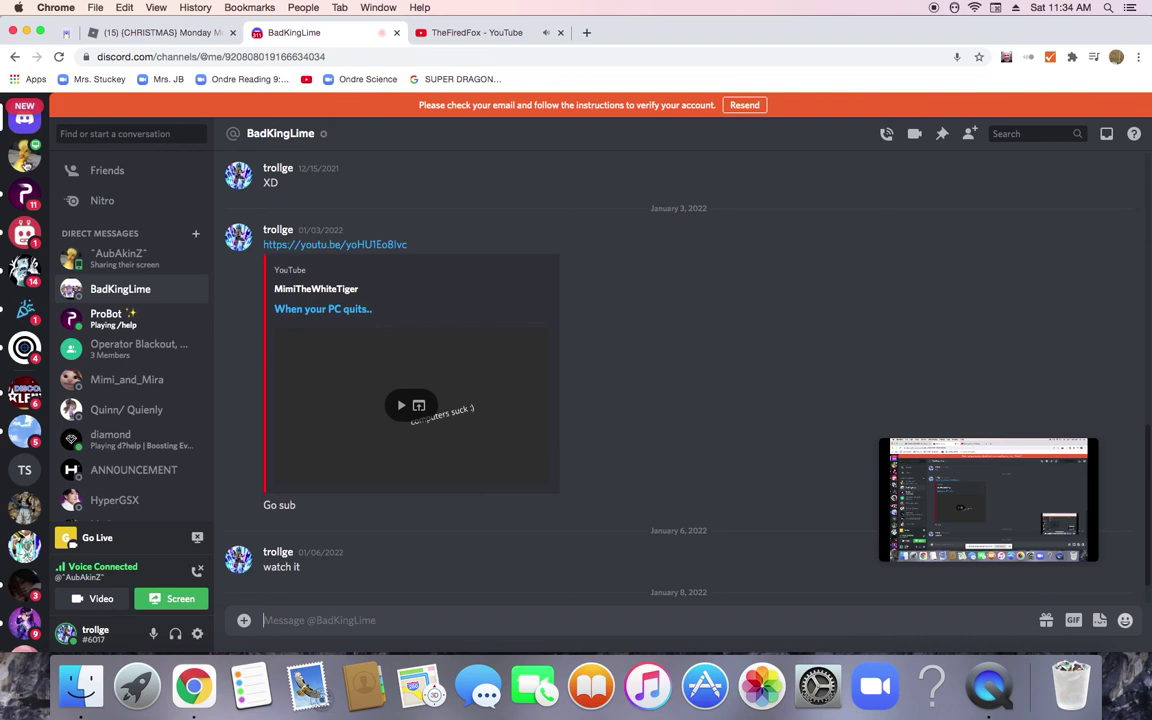
pyautogui.click(31, 152)
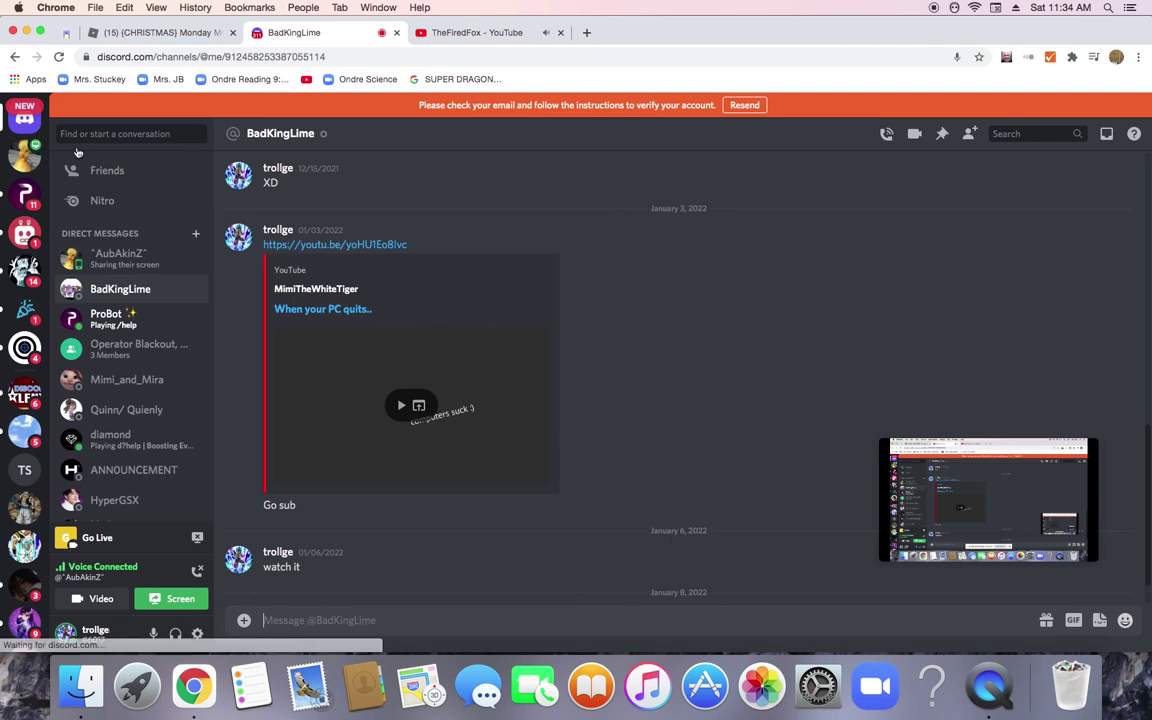
pyautogui.click(450, 37)
pyautogui.click(325, 375)
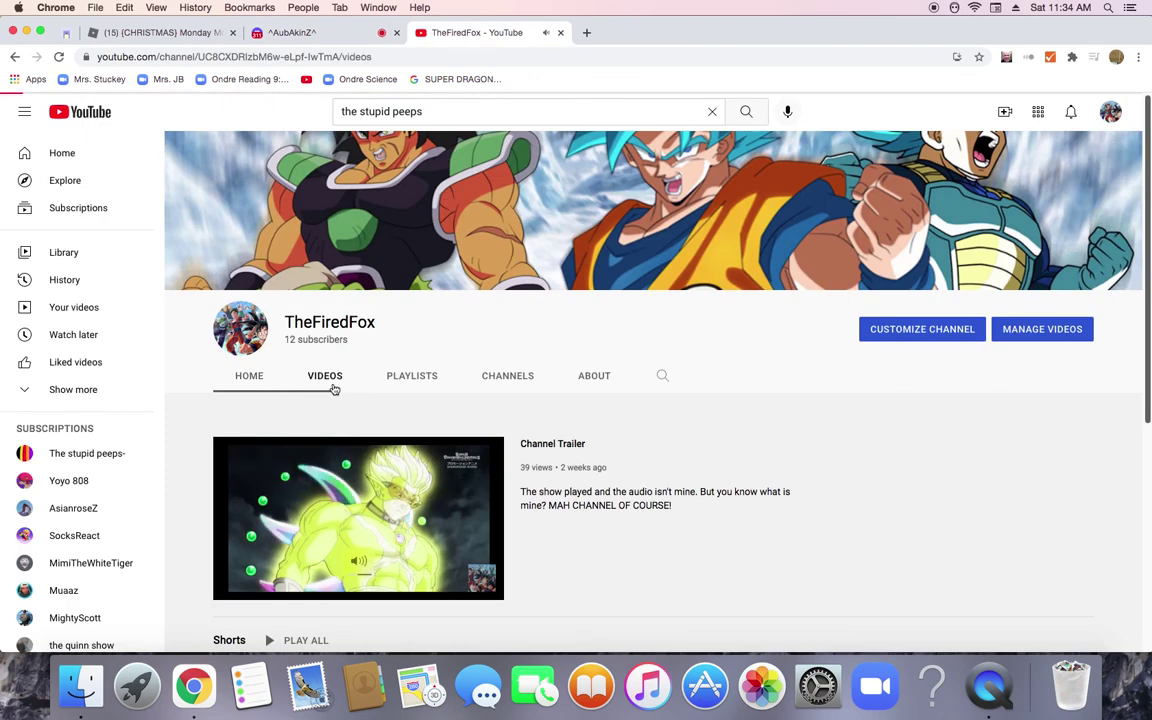
pyautogui.click(263, 42)
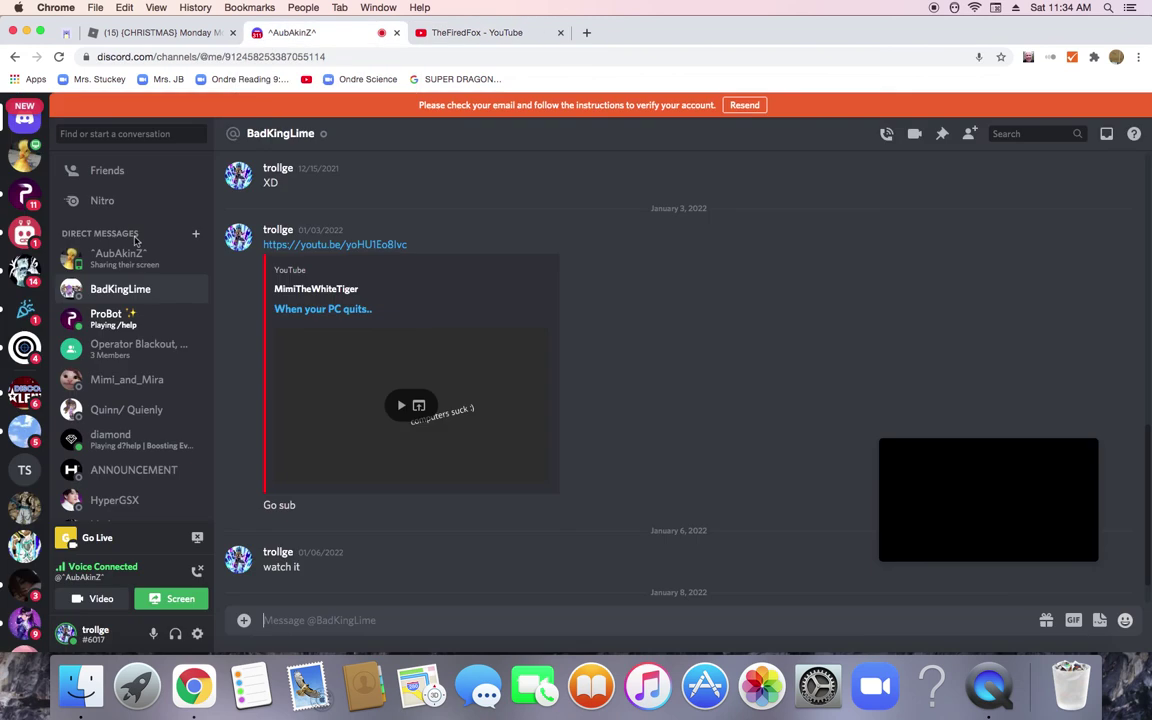
pyautogui.click(134, 262)
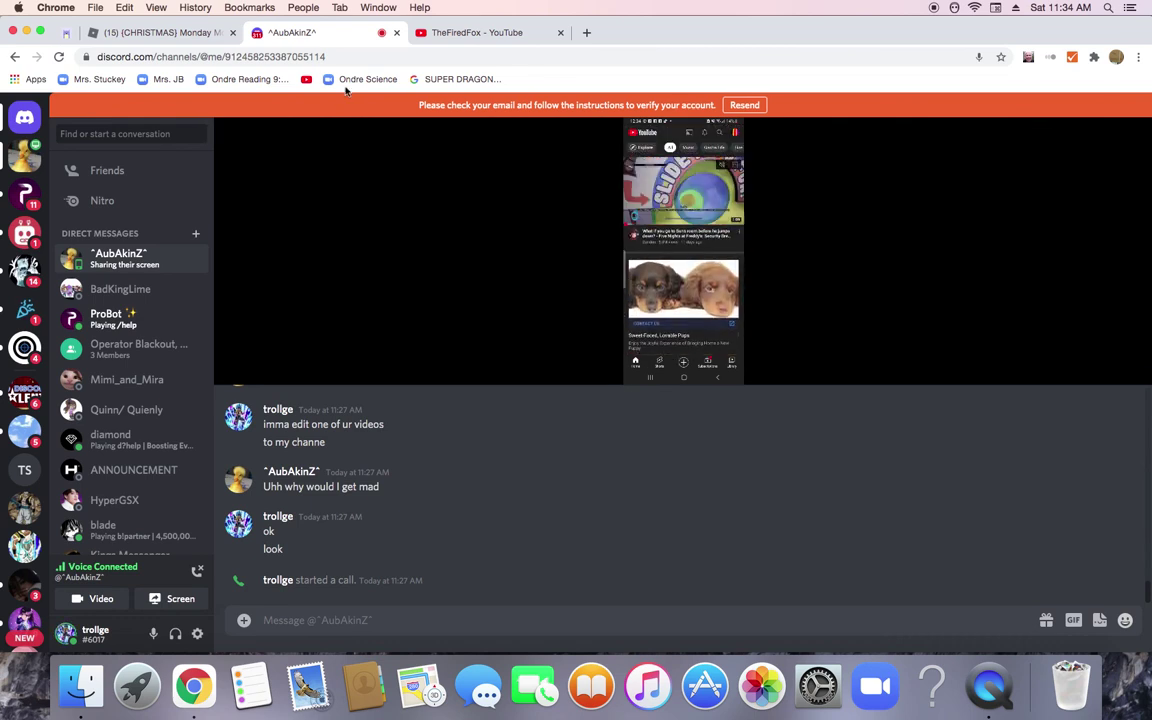
# Close the TheFiredFox YouTube tab while AubAkinZ's Gacha video stream keeps playing.
pyautogui.click(560, 32)
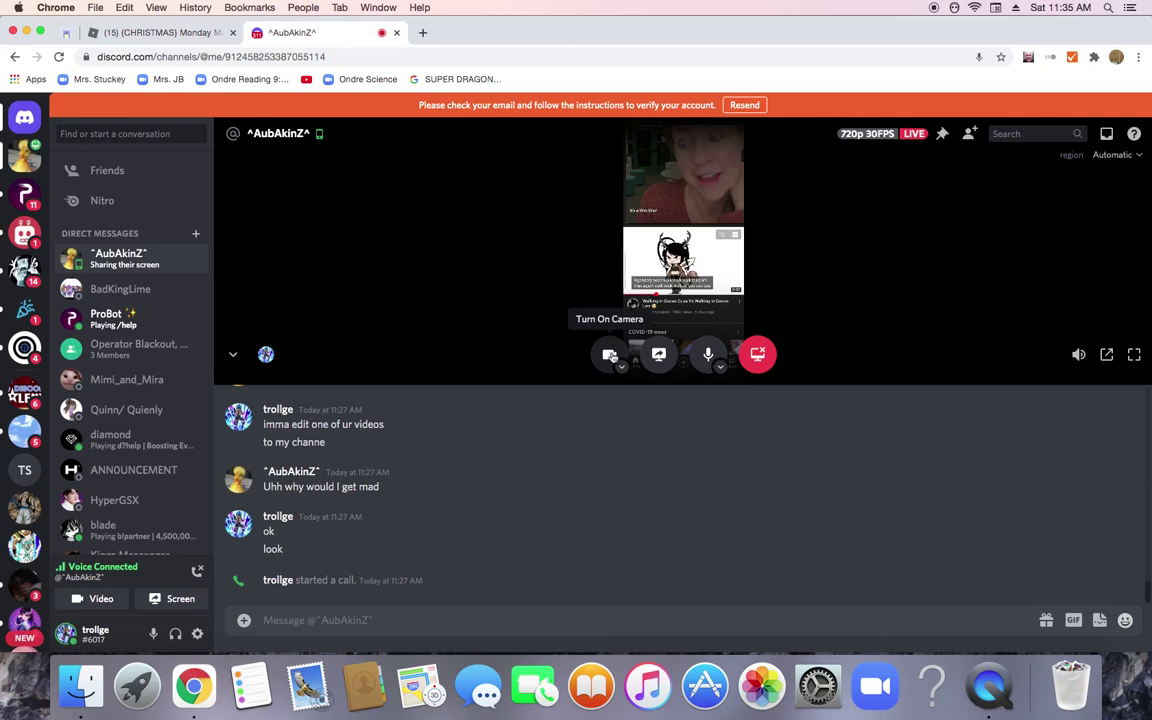
# Turn on the webcam in the AubAkinZ call and show your own feed in the main view.
pyautogui.click(610, 354)
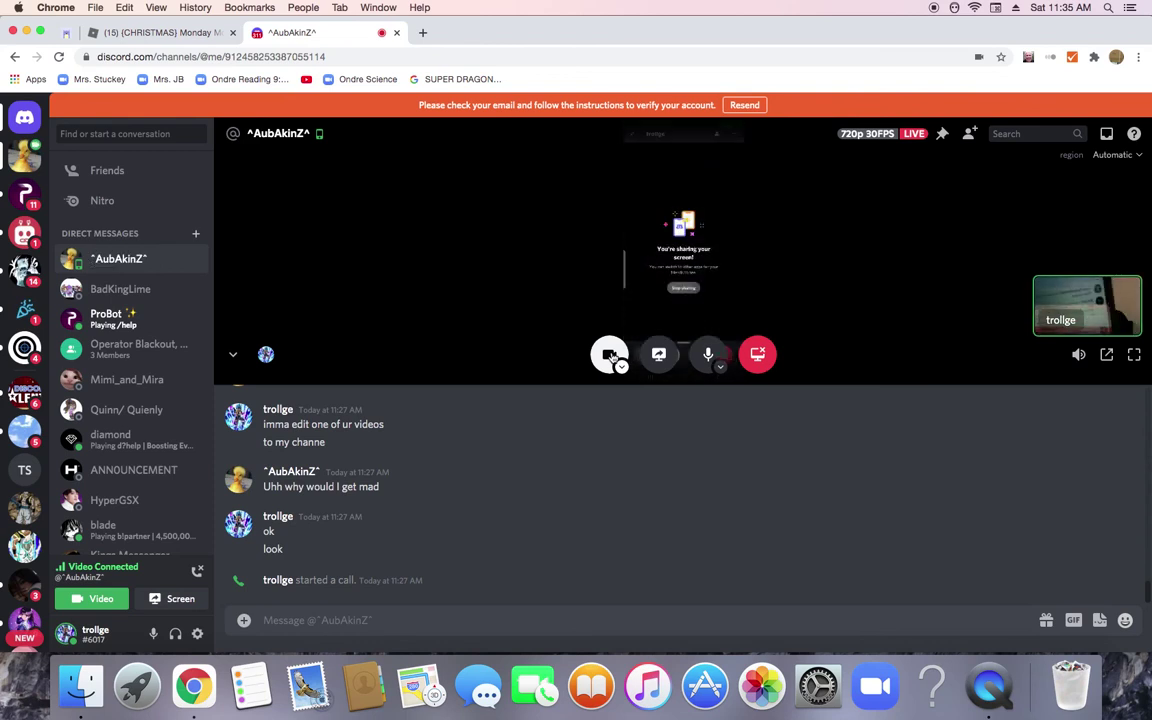
pyautogui.click(612, 356)
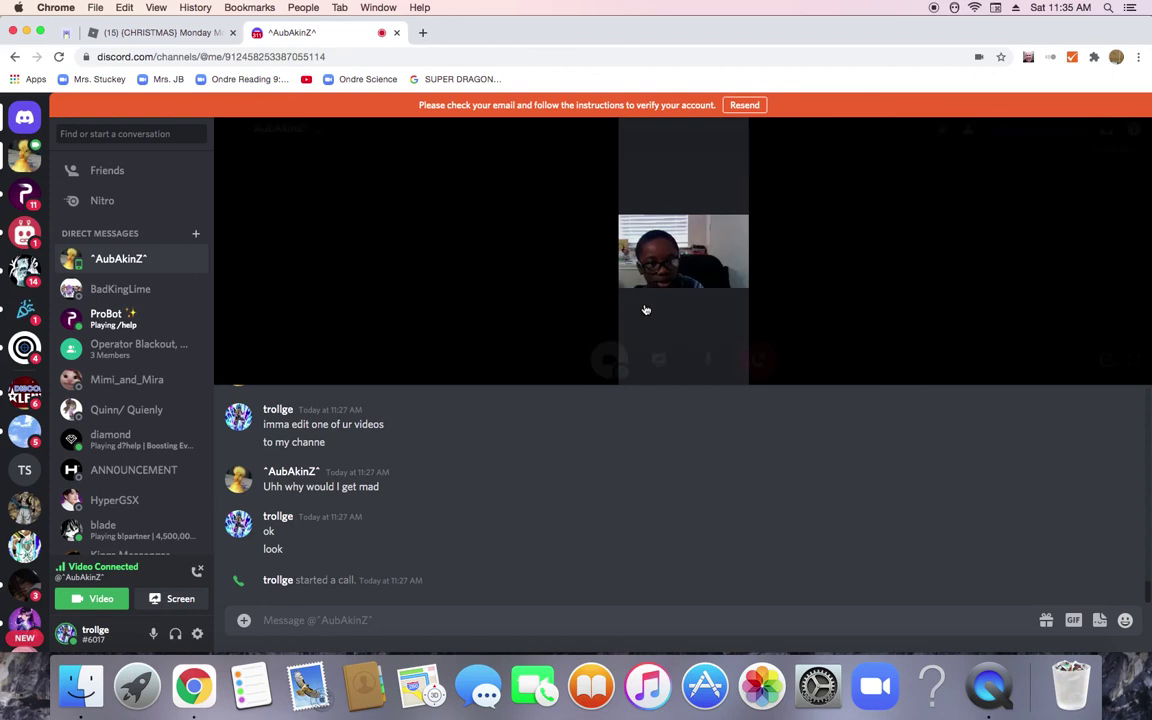
pyautogui.click(607, 355)
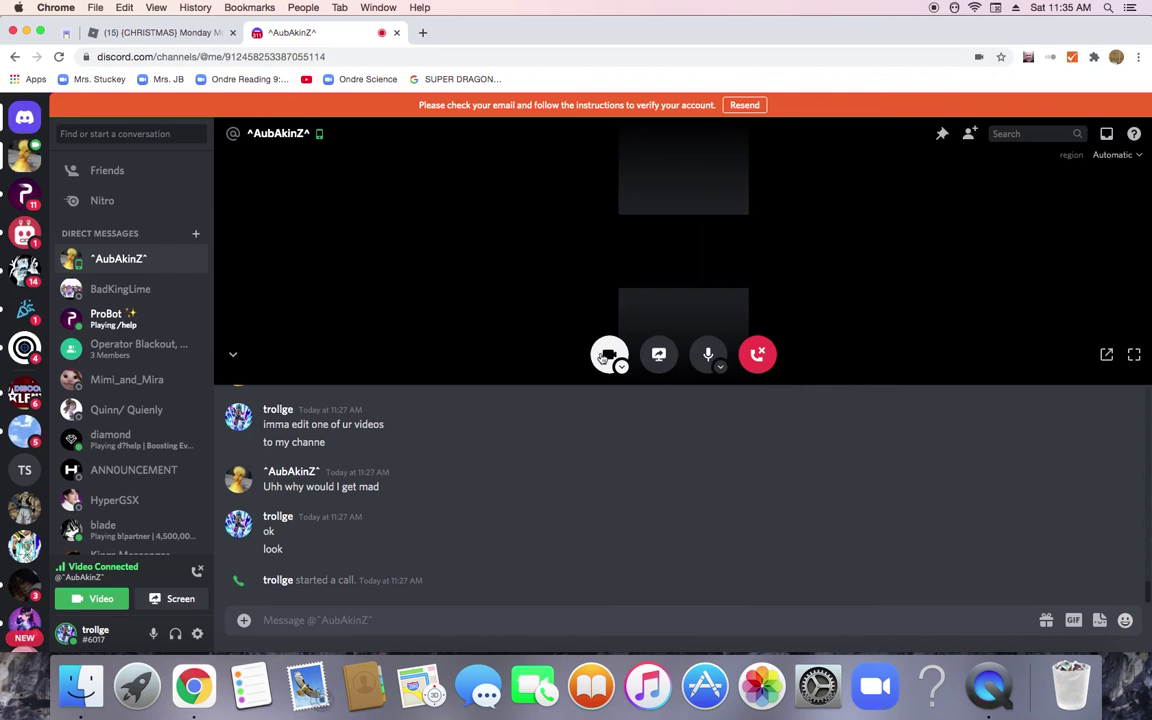